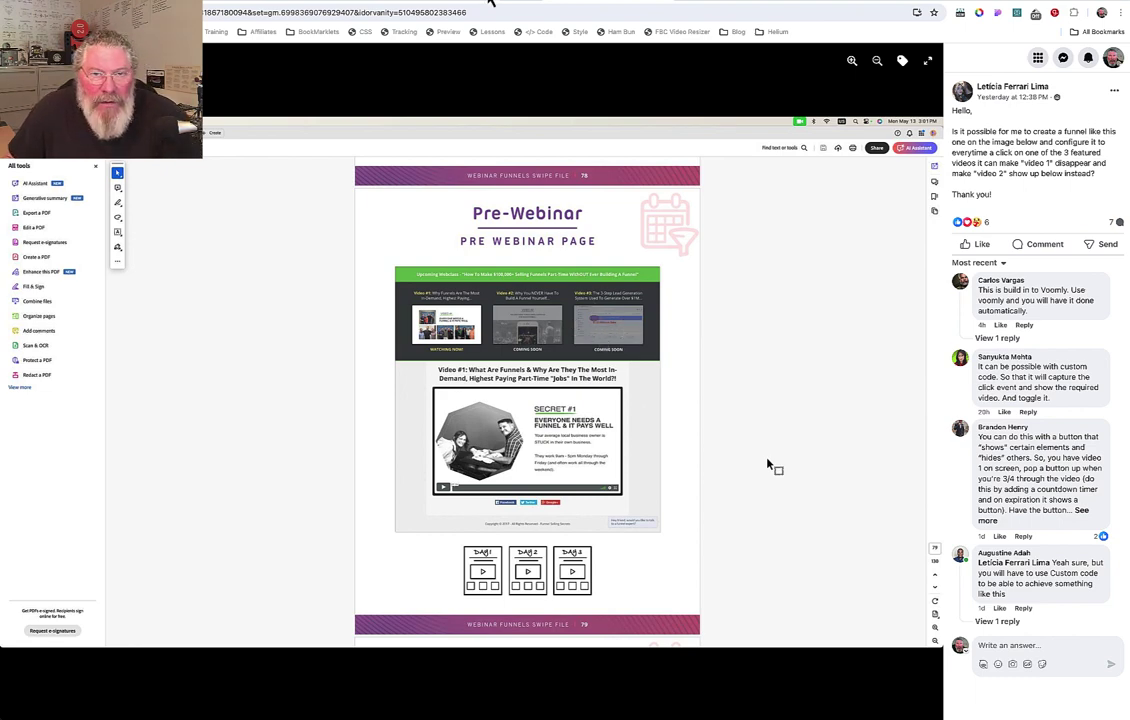
# Switch to the ClickFunnels page editor, set the Watch Day 3 Video button's click action to show or hide, and view its list of showable elements
pyautogui.click(490, 4)
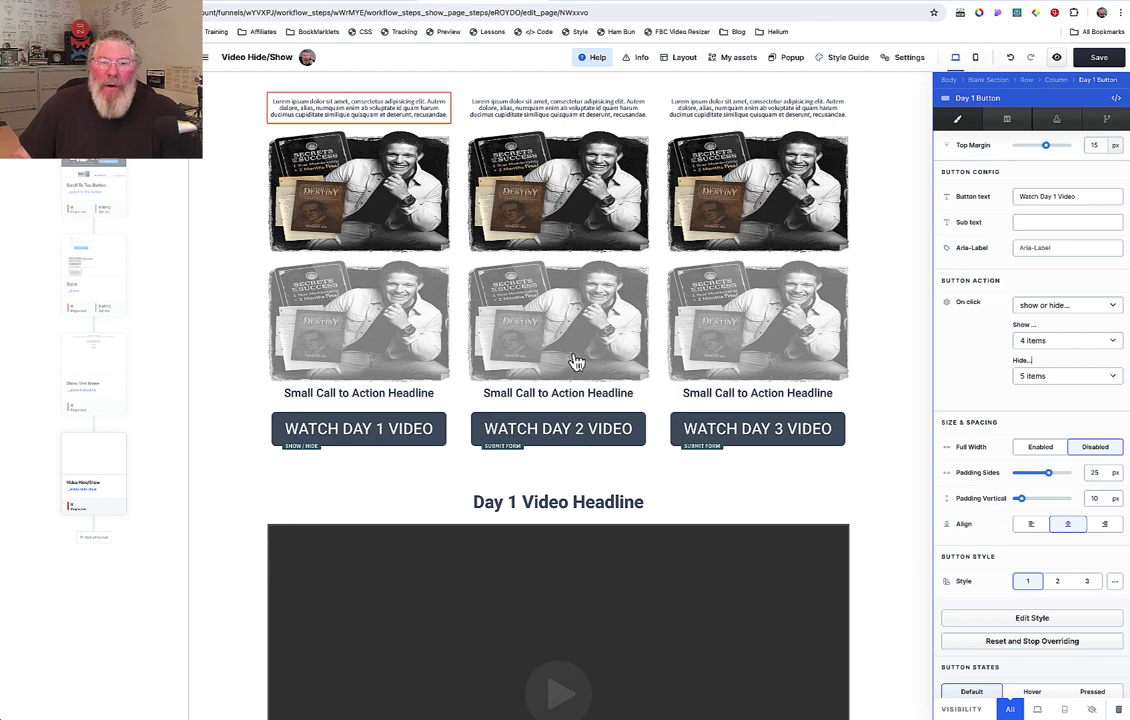
pyautogui.click(900, 227)
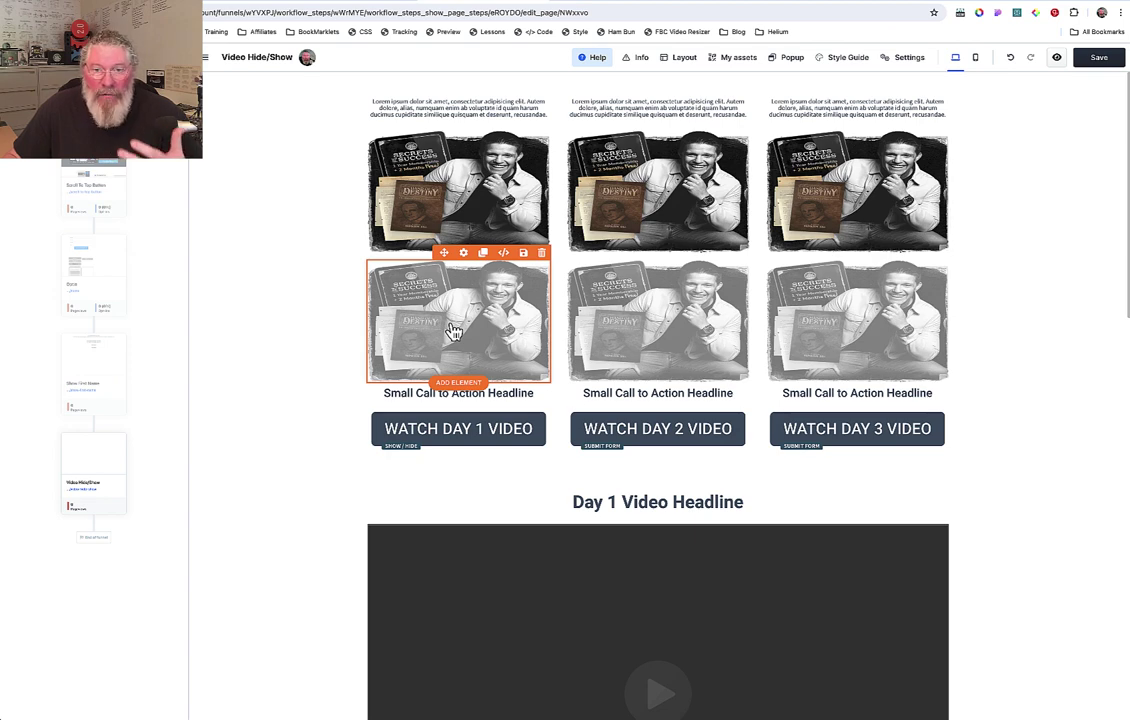
pyautogui.click(850, 435)
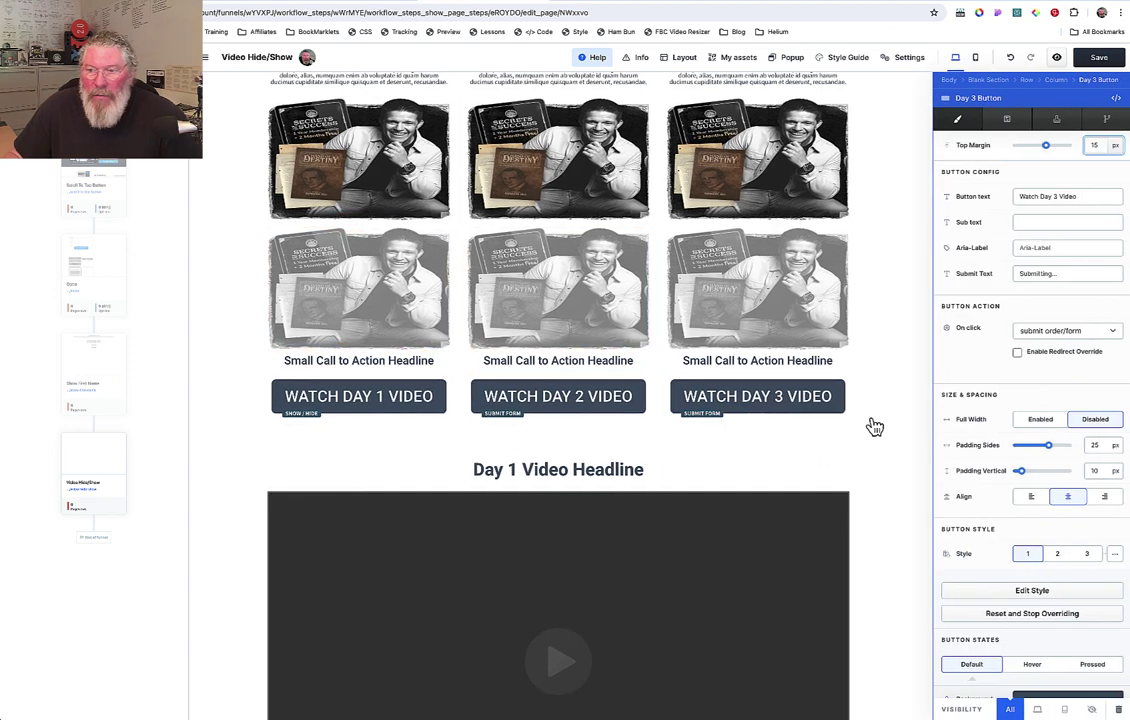
pyautogui.click(1057, 334)
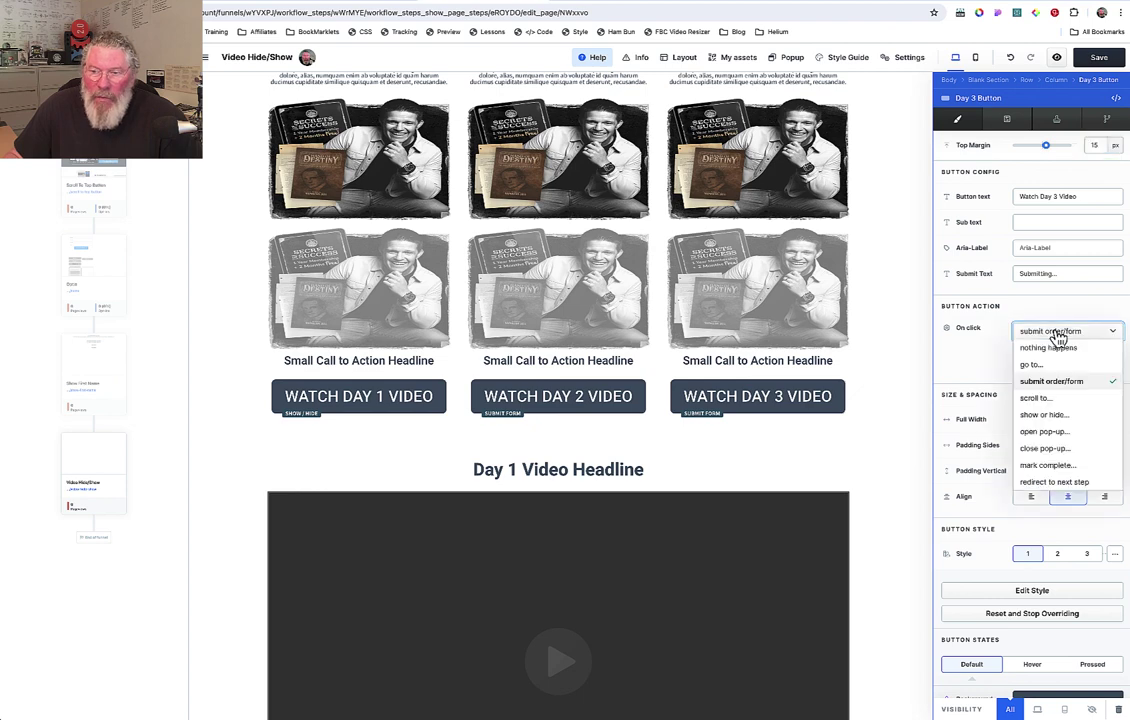
pyautogui.click(1044, 414)
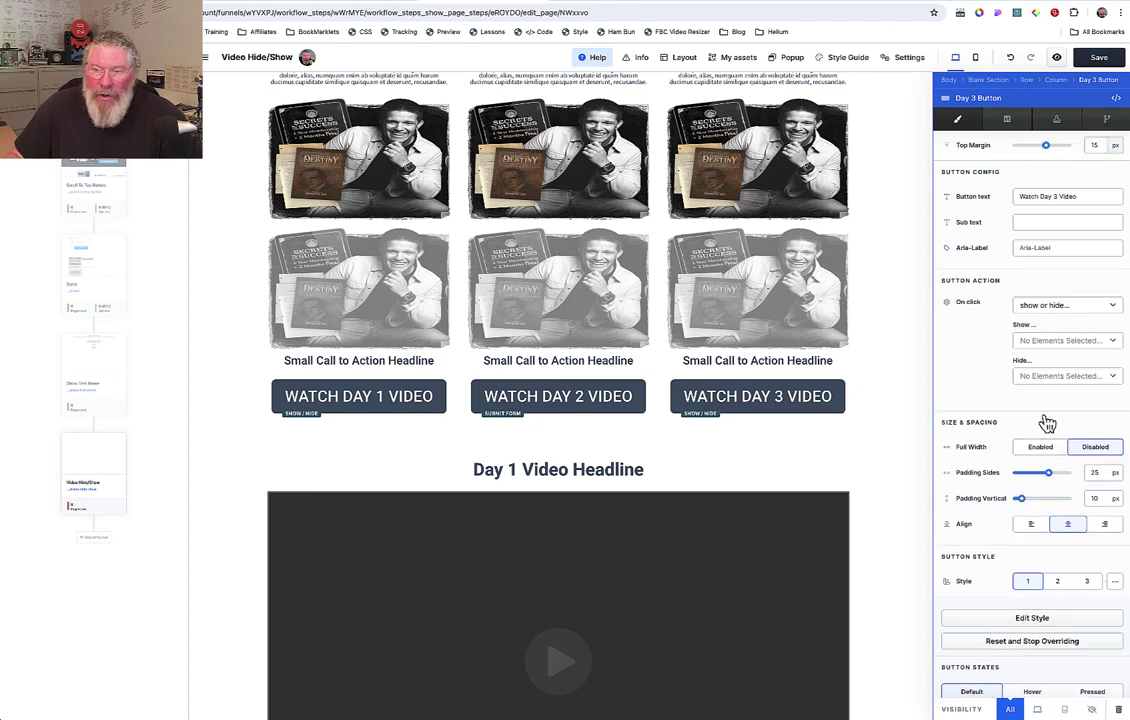
pyautogui.click(1057, 341)
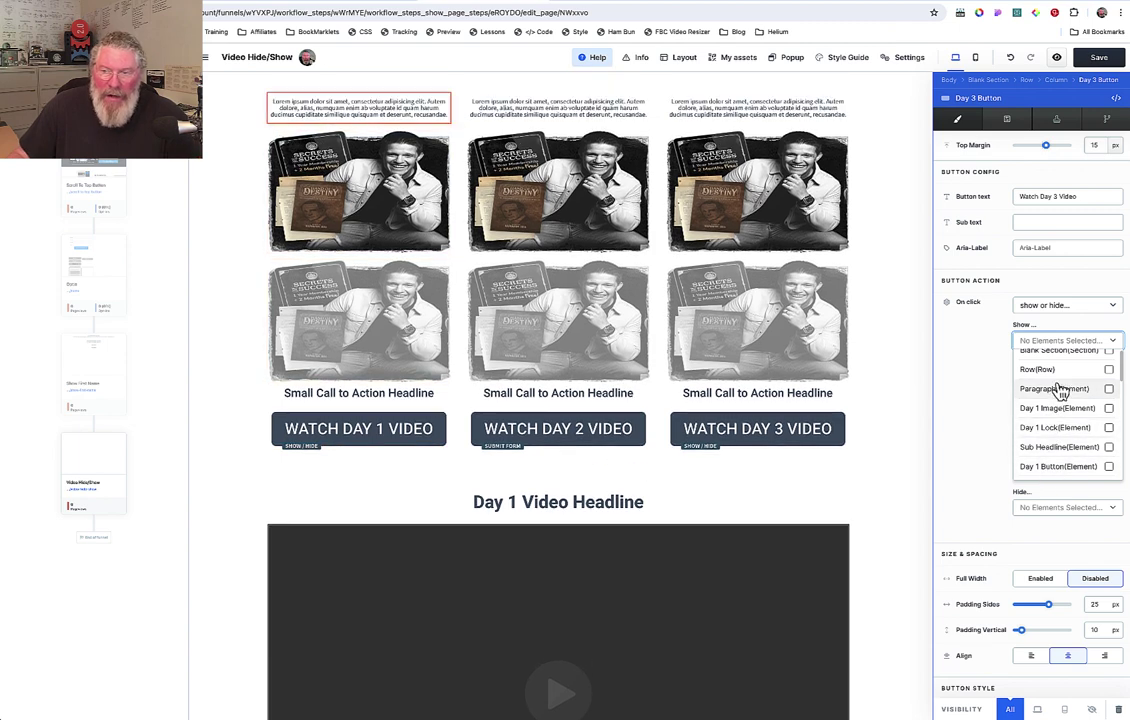
pyautogui.press('Escape')
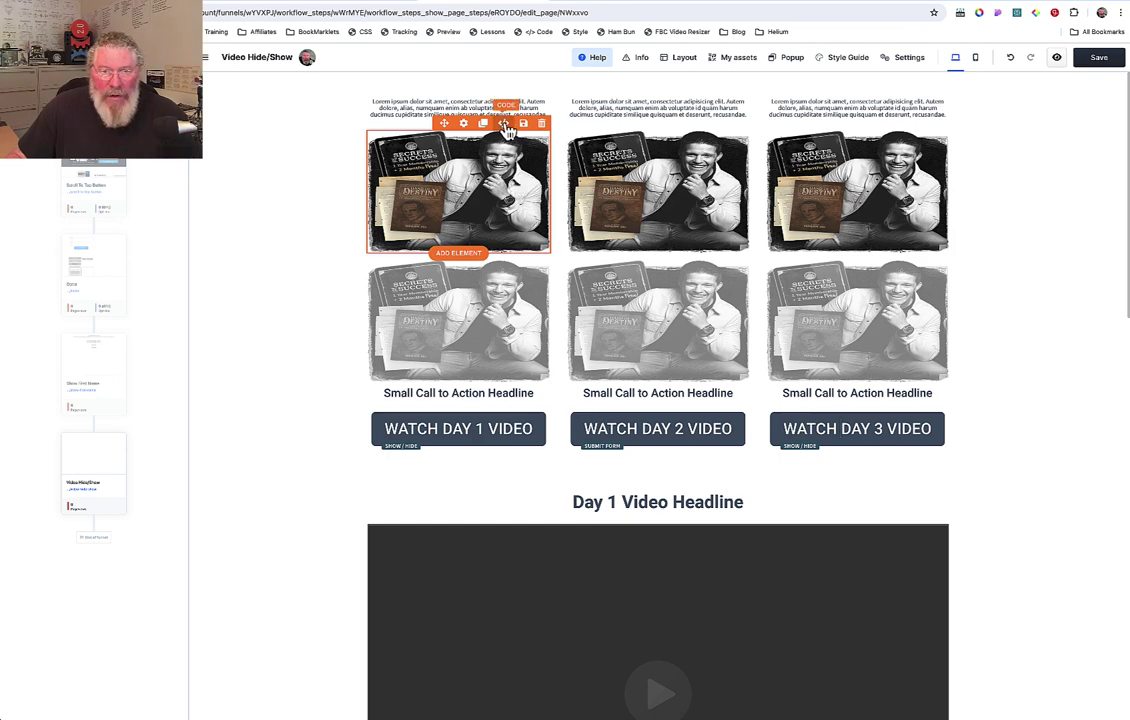
# Open the code settings of the first column's colour image and save its title as Day 1 Image
pyautogui.click(505, 124)
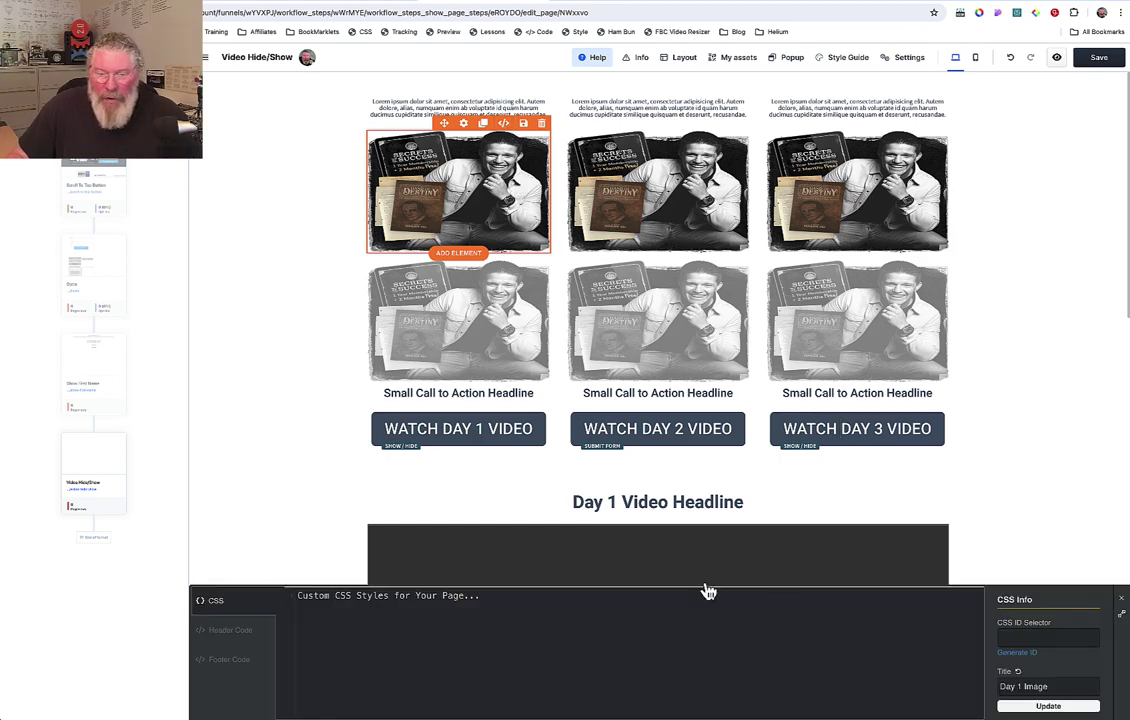
pyautogui.click(1049, 706)
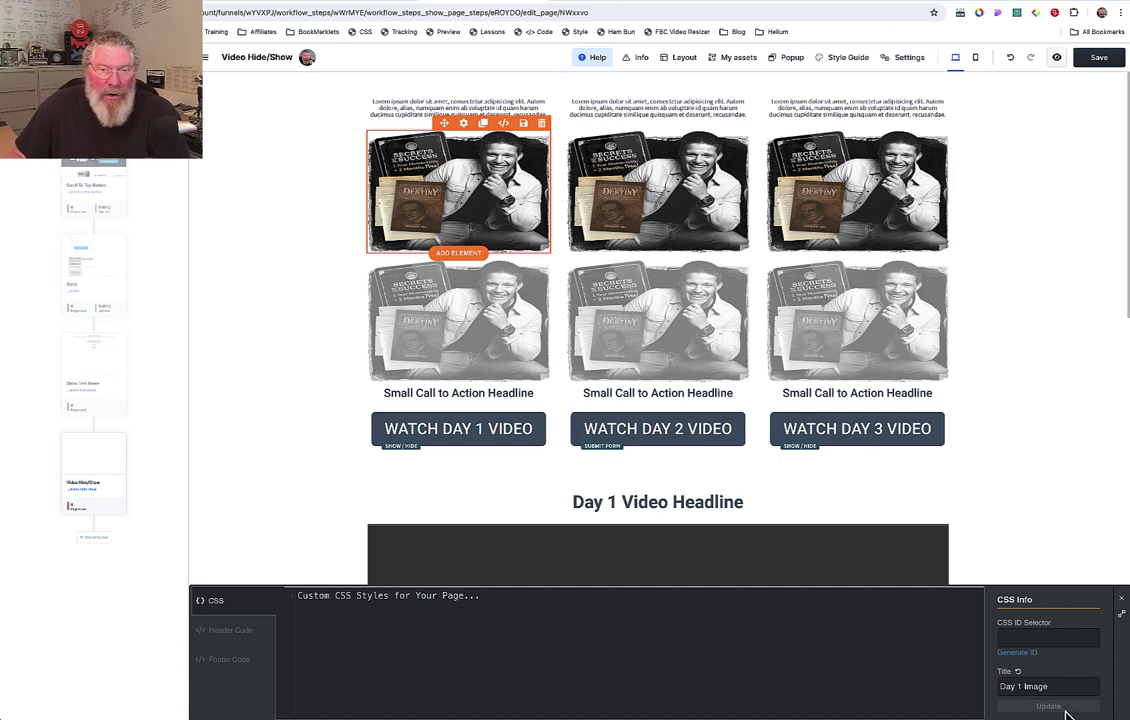
pyautogui.click(434, 318)
pyautogui.press('Escape')
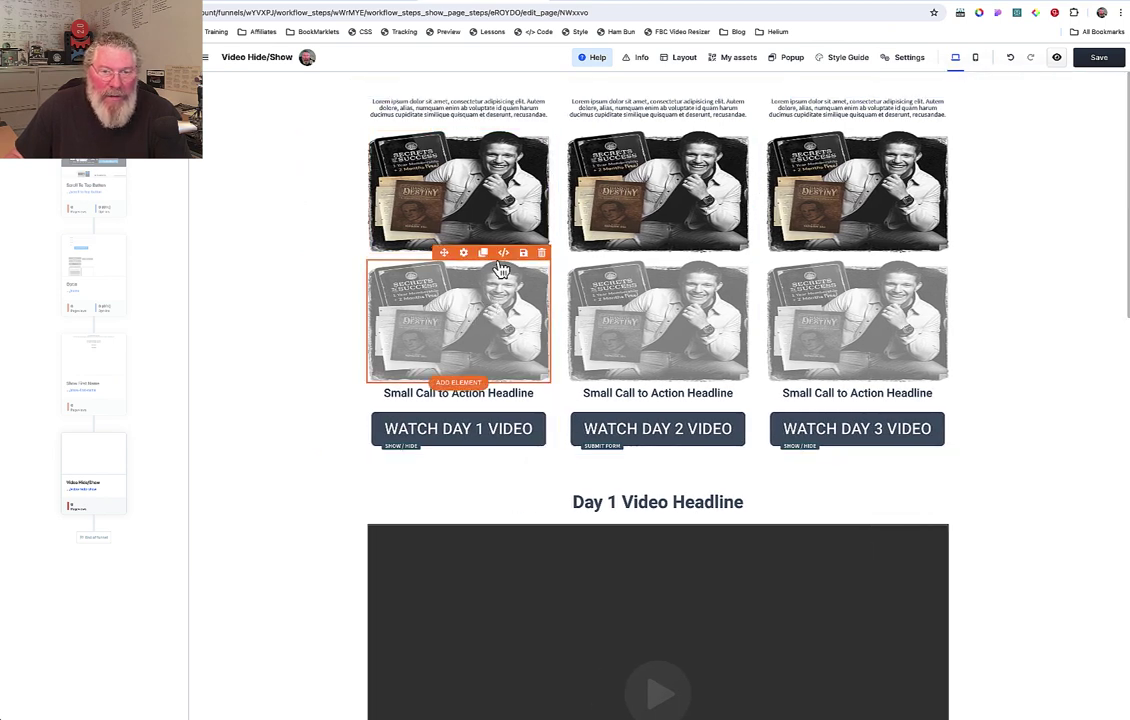
# Open the code settings of the first column's greyed-out image and save its title as Day 1 Lock
pyautogui.click(483, 308)
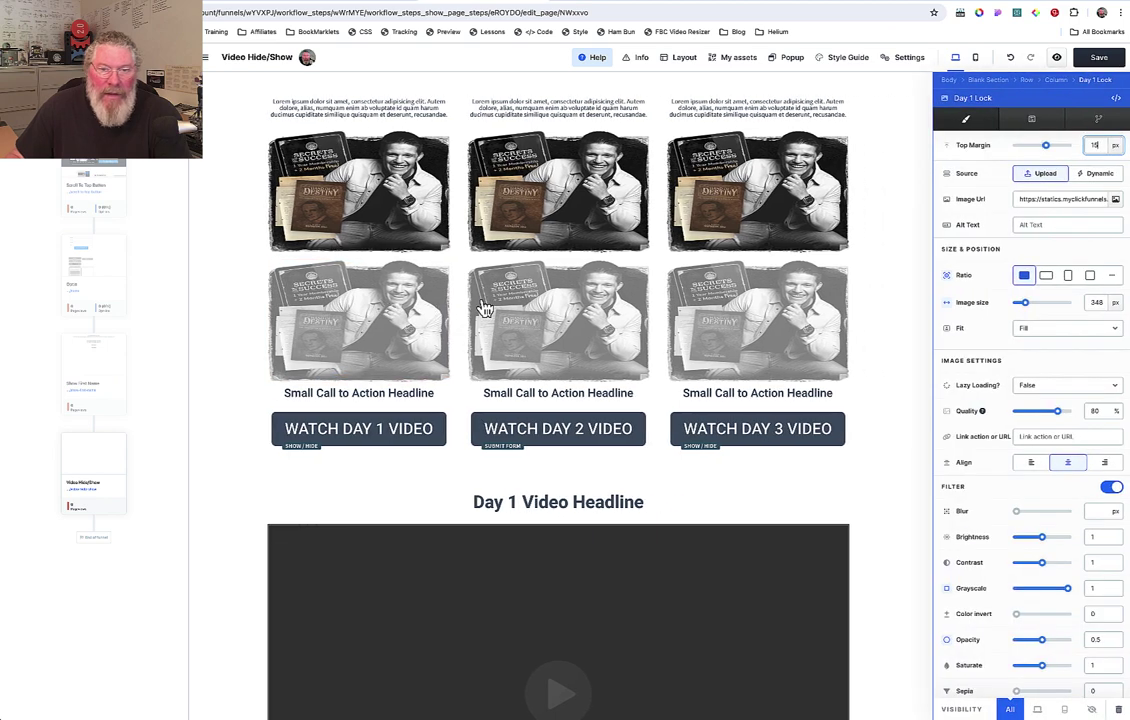
pyautogui.click(1117, 104)
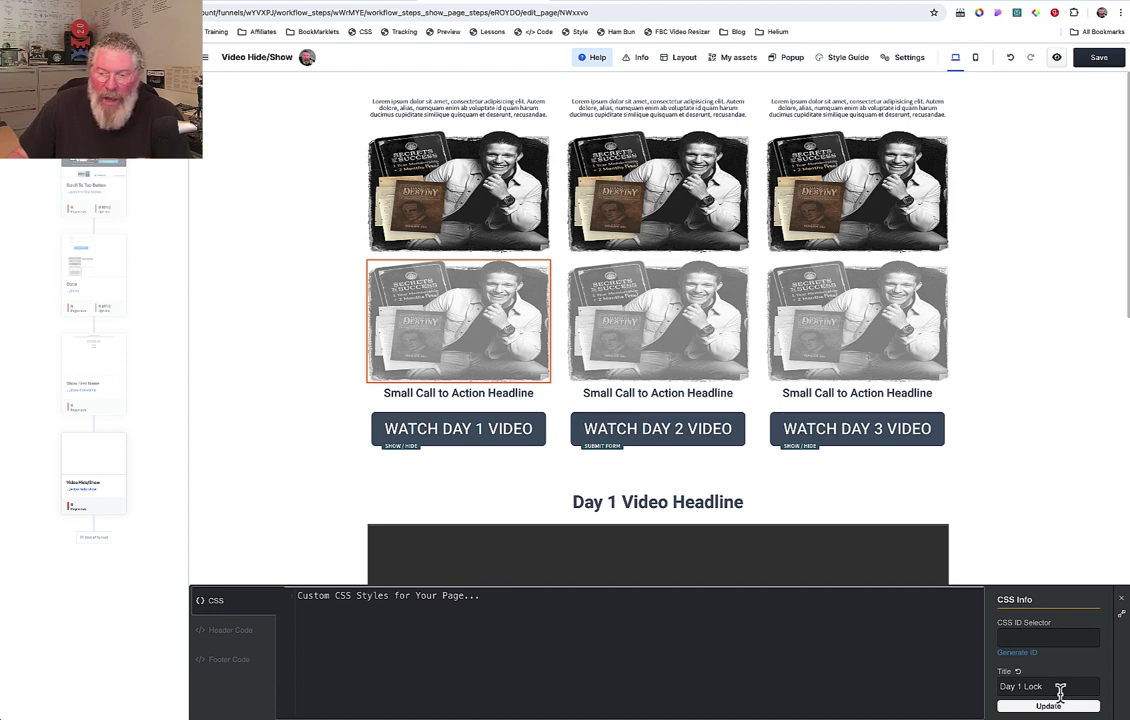
pyautogui.click(1050, 707)
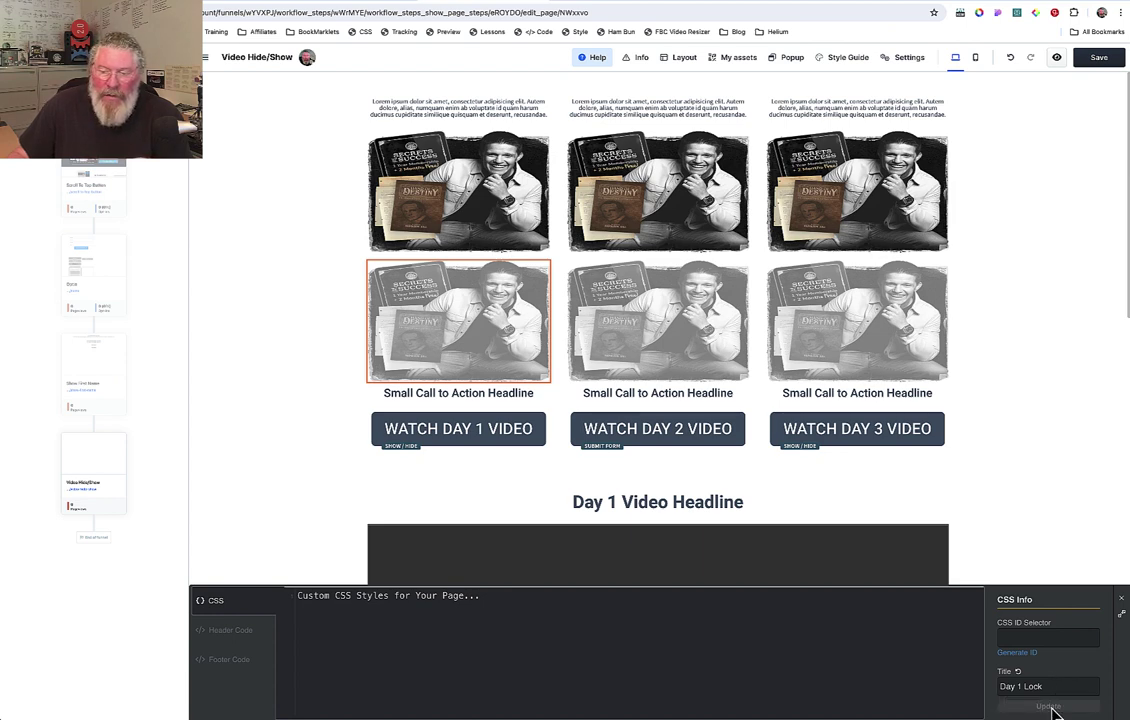
pyautogui.click(494, 484)
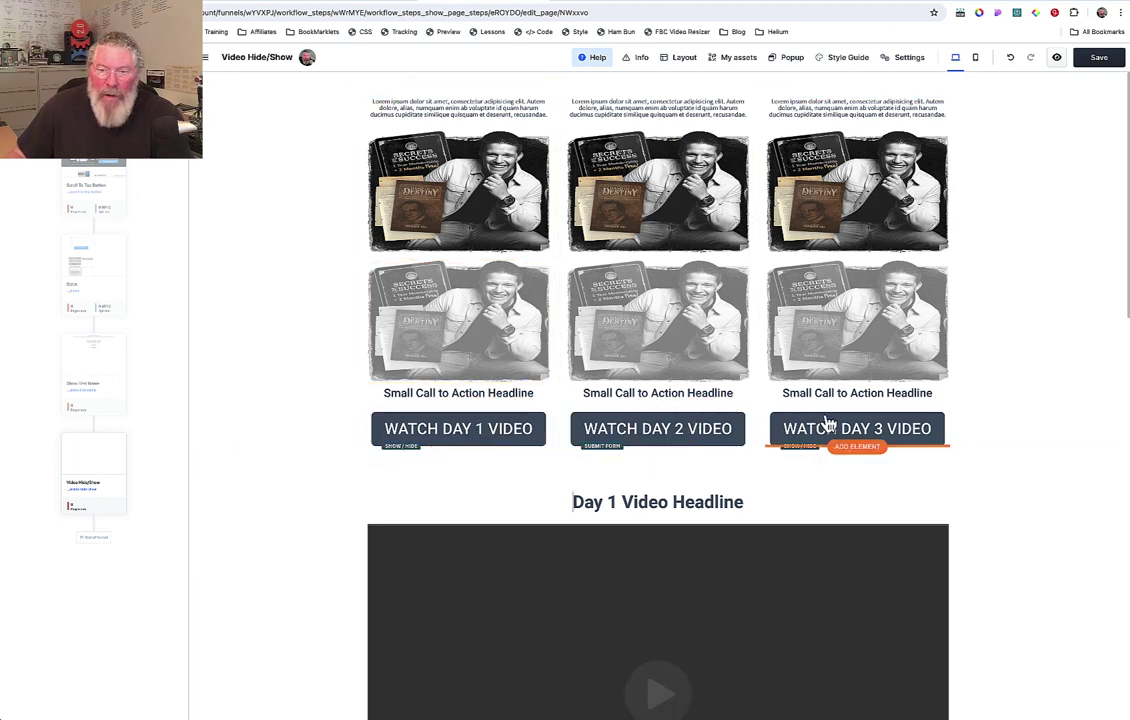
# Open the code settings of the Watch Day 1 Video button and save its title as Day 1 Button
pyautogui.click(445, 430)
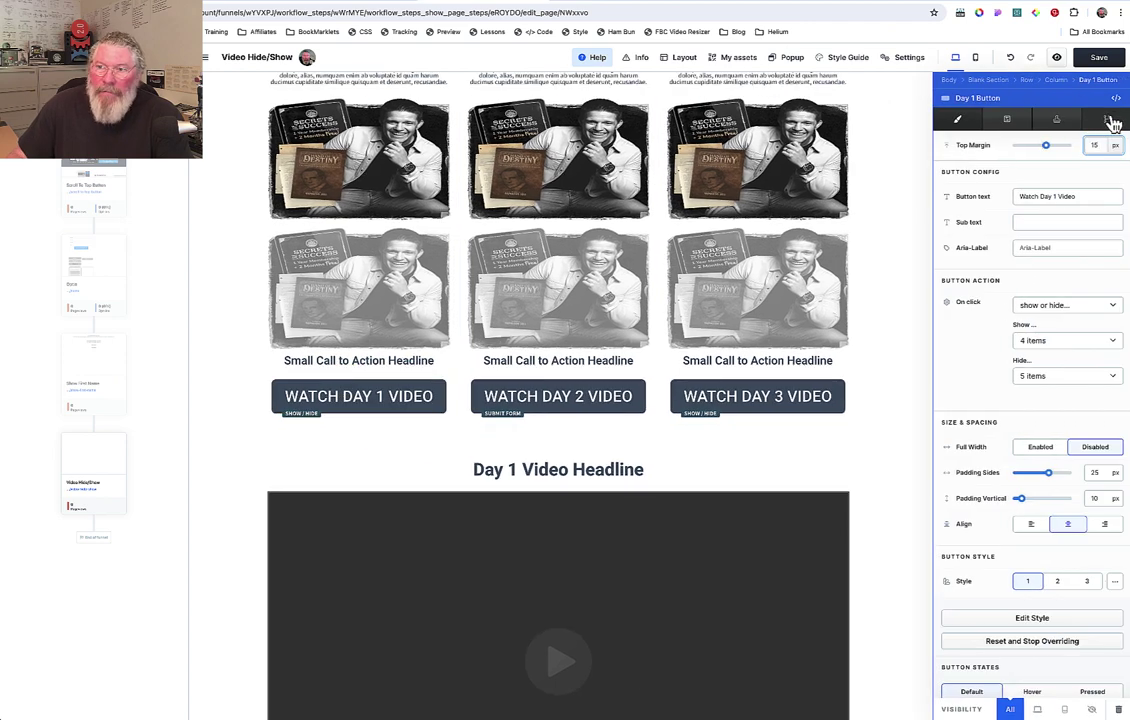
pyautogui.click(1117, 100)
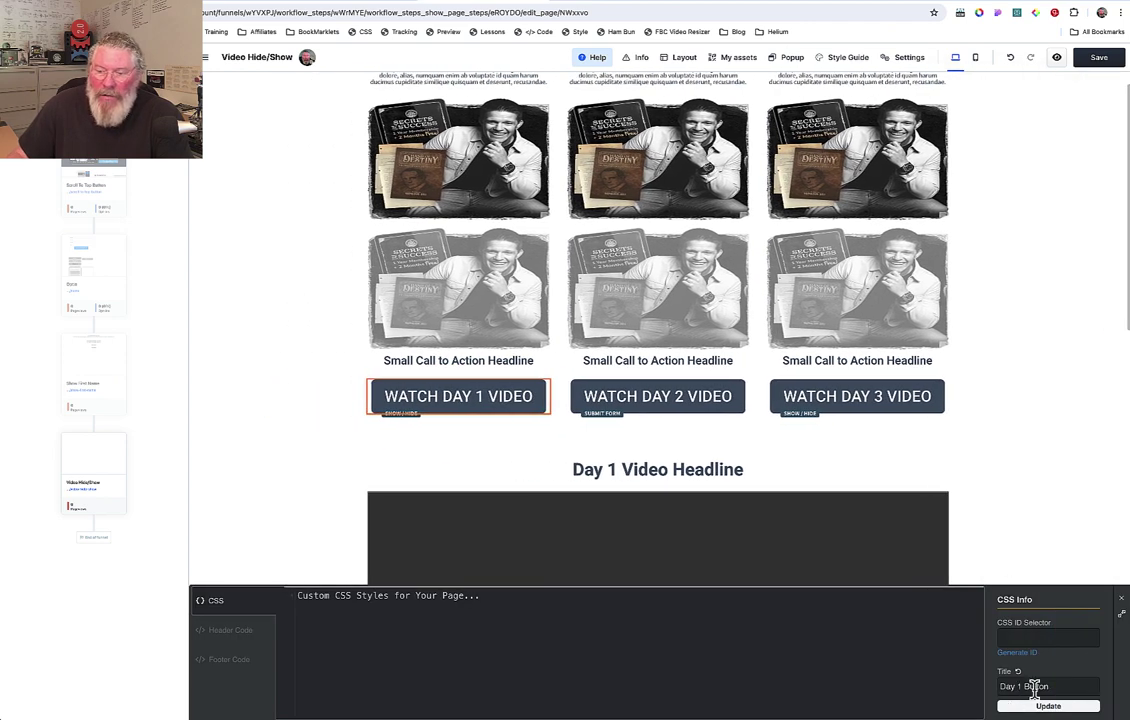
pyautogui.click(1049, 707)
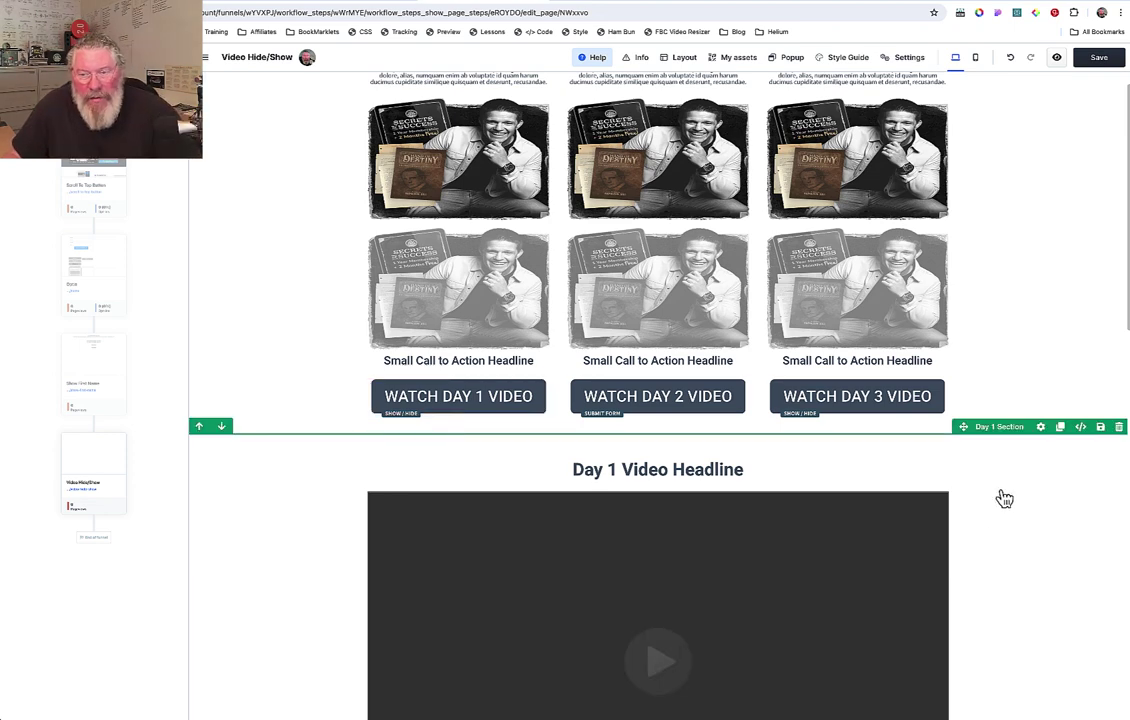
# Look over the video sections down the page and compare them with the pre-webinar example in the Facebook post
pyautogui.scroll(-4, 1004, 498)
pyautogui.scroll(-6, 1004, 498)
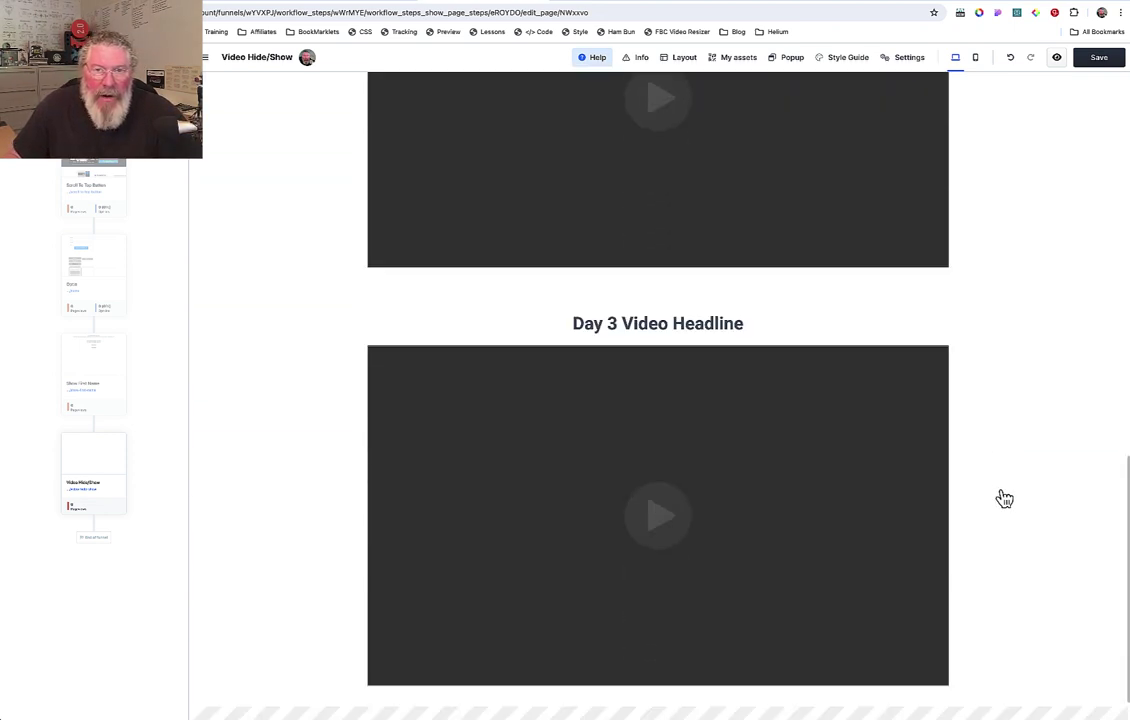
pyautogui.click(575, 4)
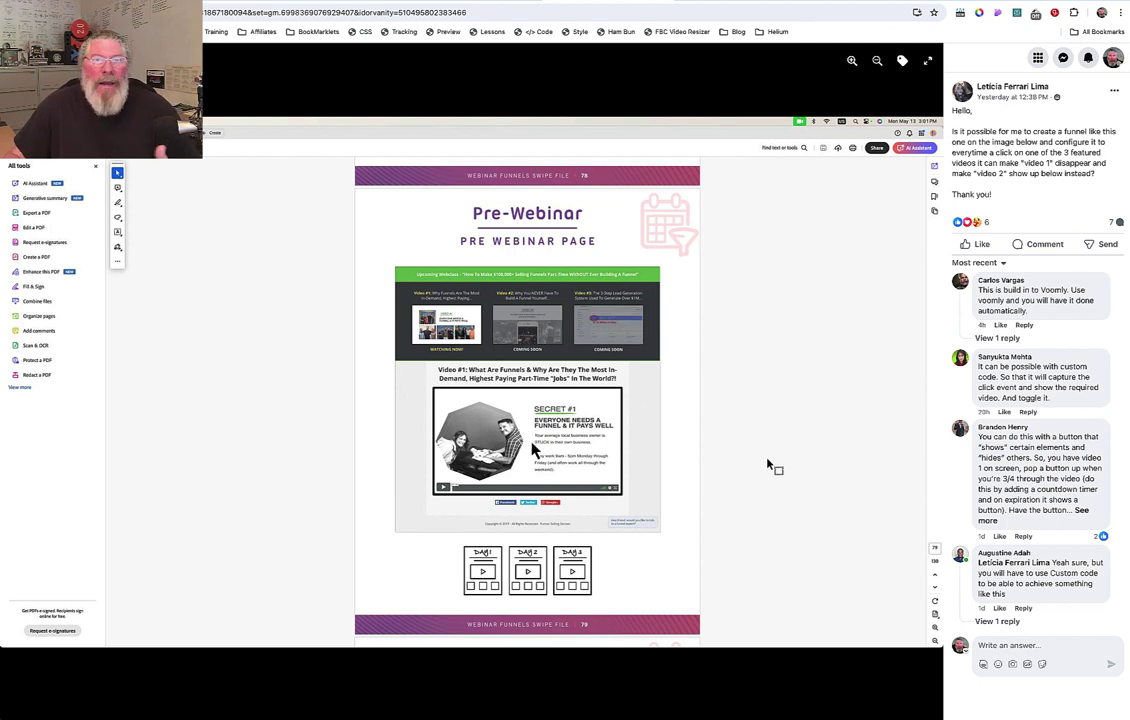
pyautogui.click(502, 5)
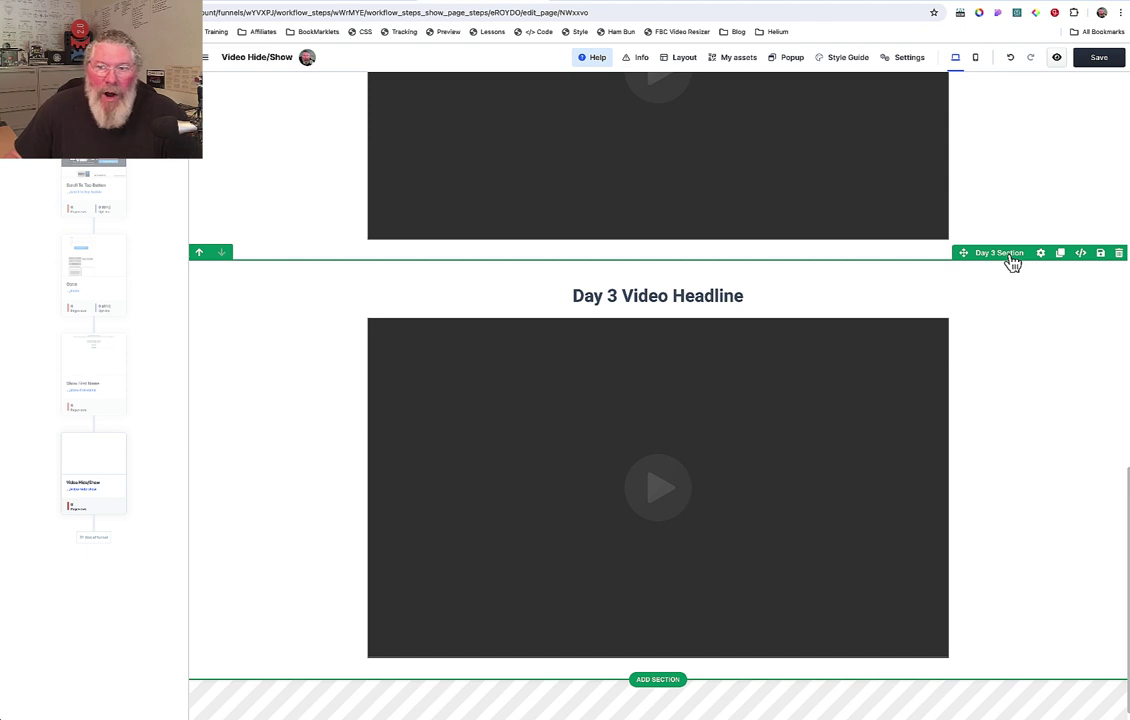
# Open the code settings of the section holding the Day 3 video and save its title as Day 3 Section
pyautogui.click(1081, 254)
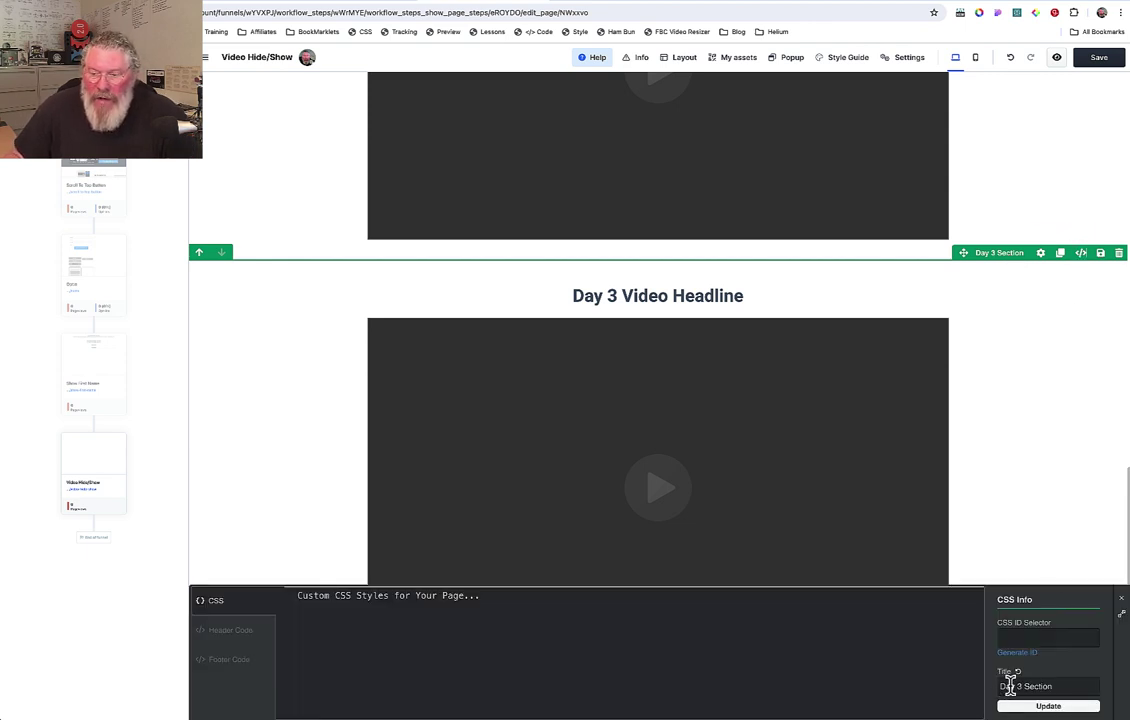
pyautogui.click(1052, 708)
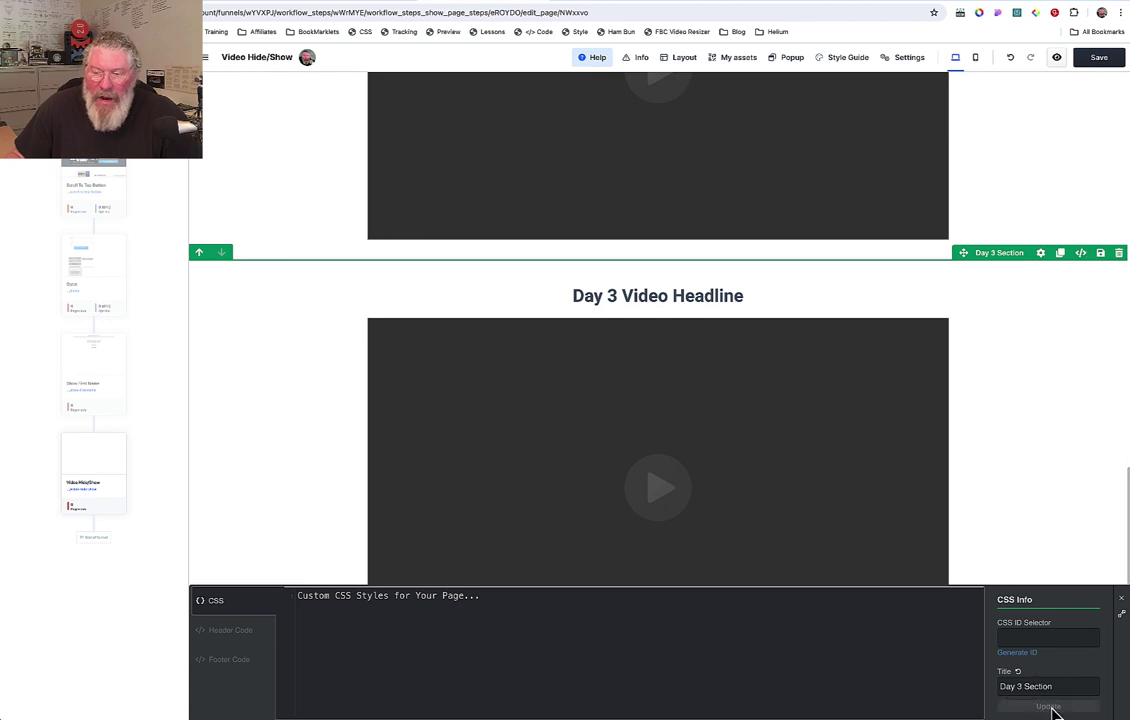
pyautogui.click(1020, 468)
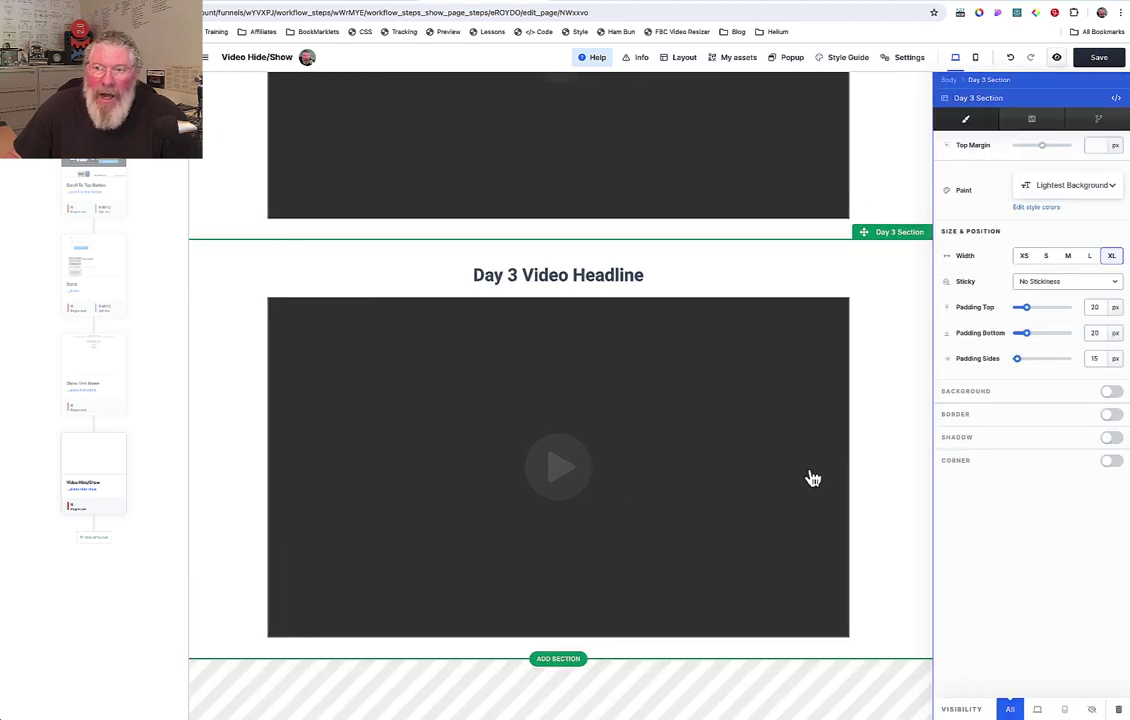
pyautogui.press('Escape')
# Examine the element names in the page's layout tree and the settings of the third column's colour image
pyautogui.scroll(10, 813, 479)
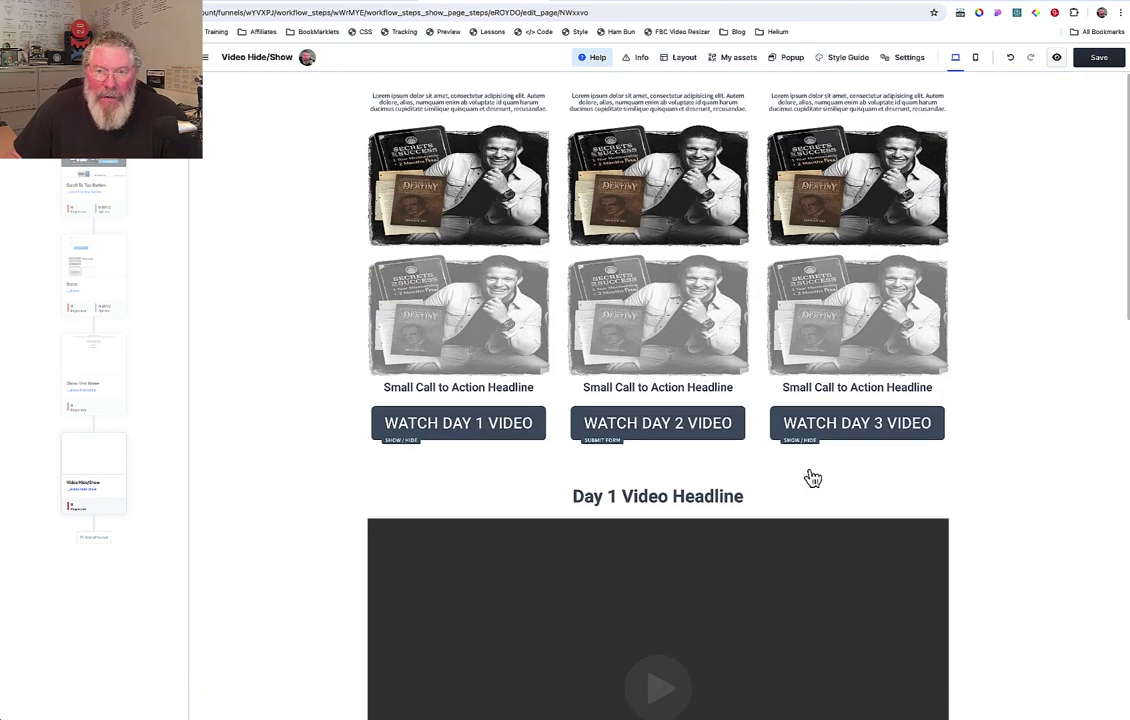
pyautogui.click(648, 428)
pyautogui.click(727, 645)
pyautogui.click(683, 62)
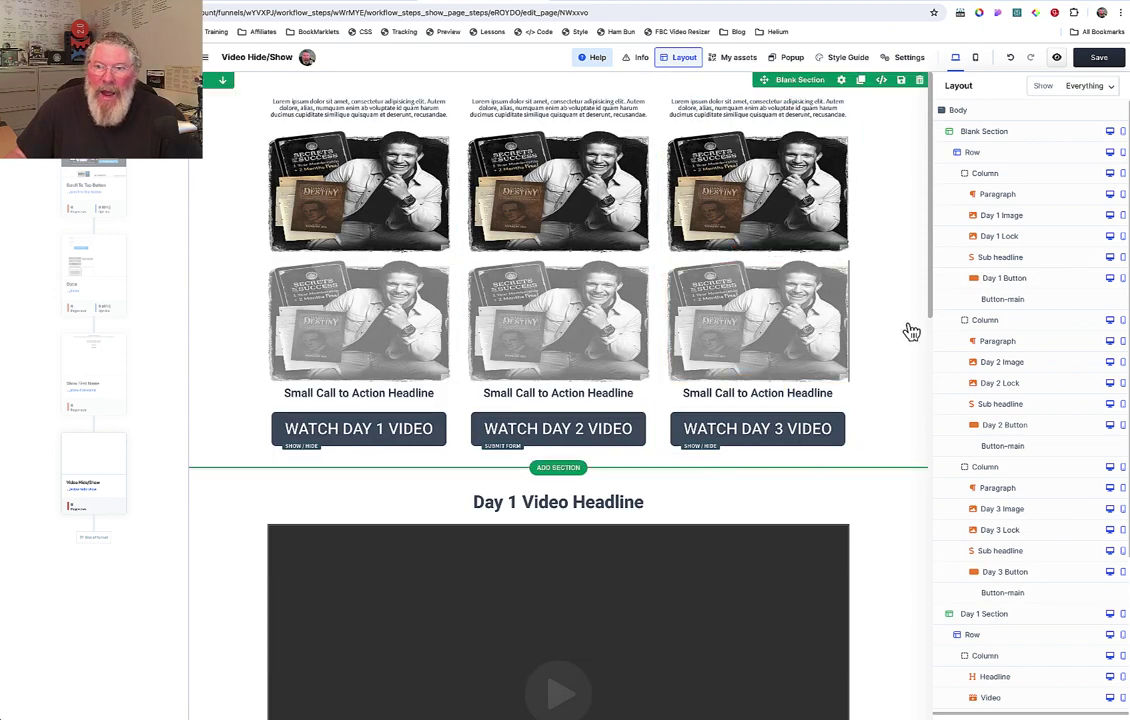
pyautogui.click(895, 163)
pyautogui.press('Escape')
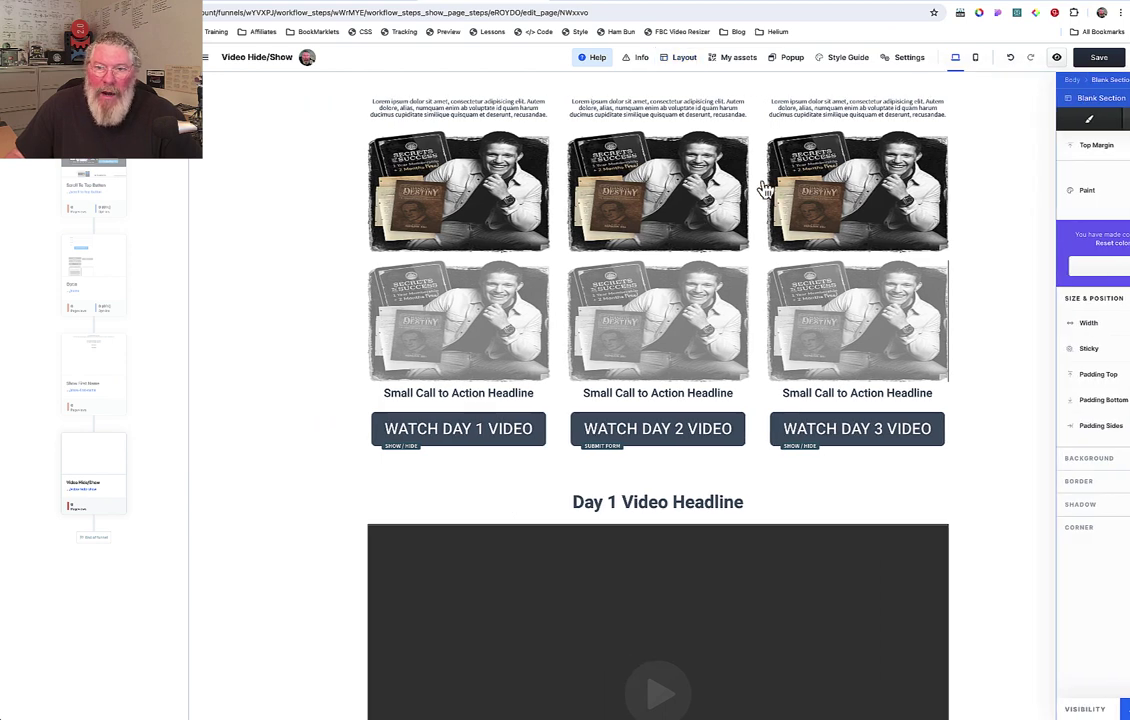
pyautogui.click(824, 190)
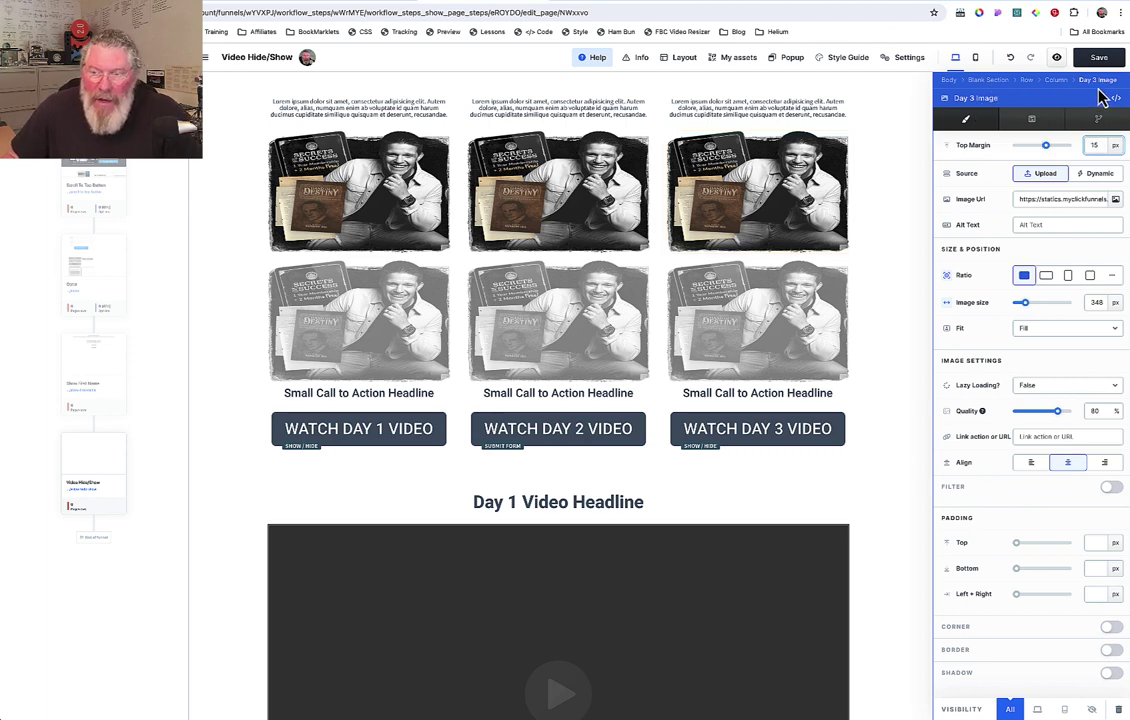
pyautogui.click(900, 194)
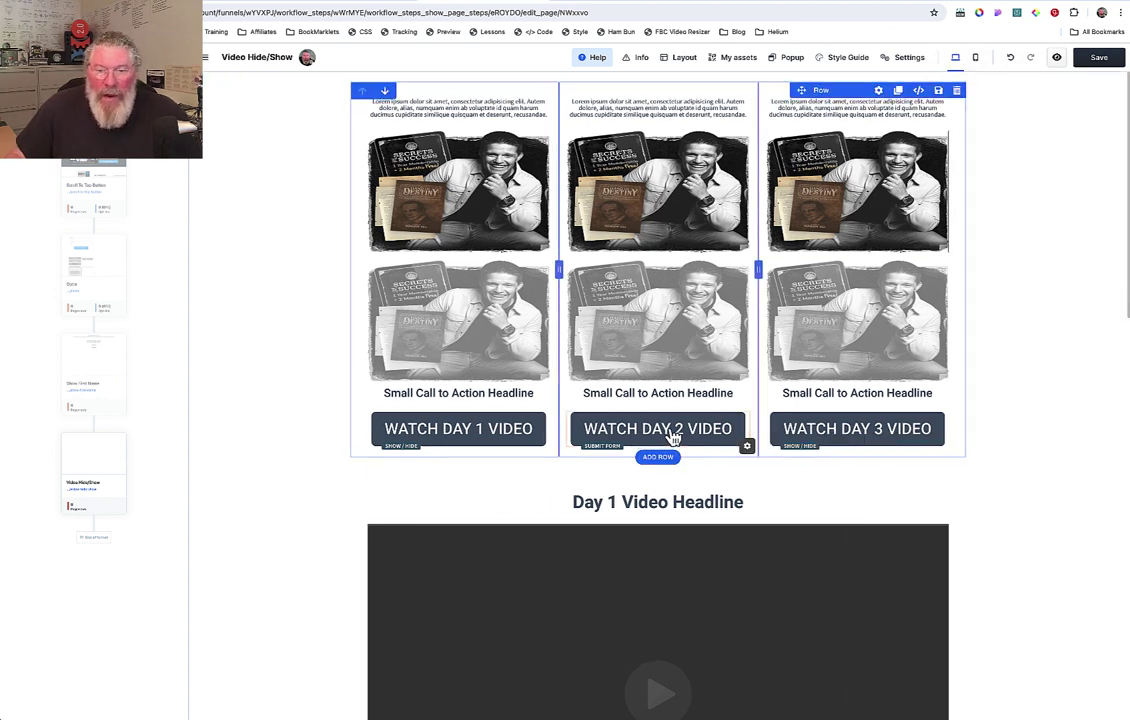
# Make the Watch Day 1 Video button's default background fully transparent by setting its alpha to 0%
pyautogui.click(478, 435)
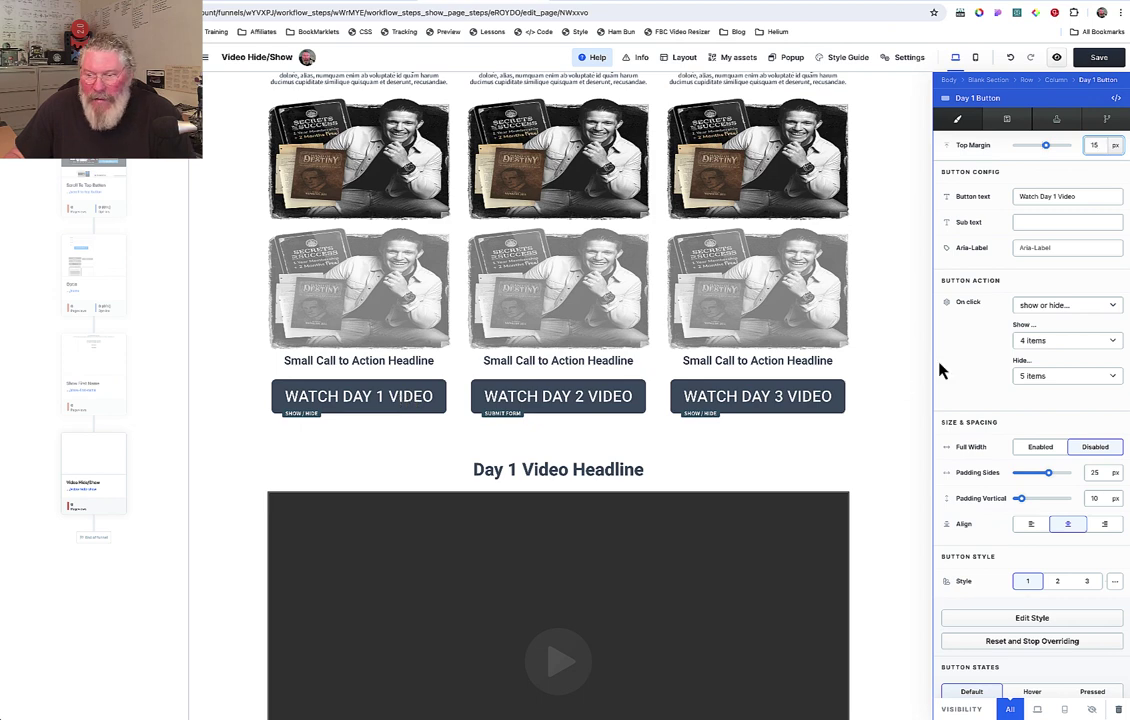
pyautogui.scroll(-3, 965, 362)
pyautogui.scroll(-2, 965, 362)
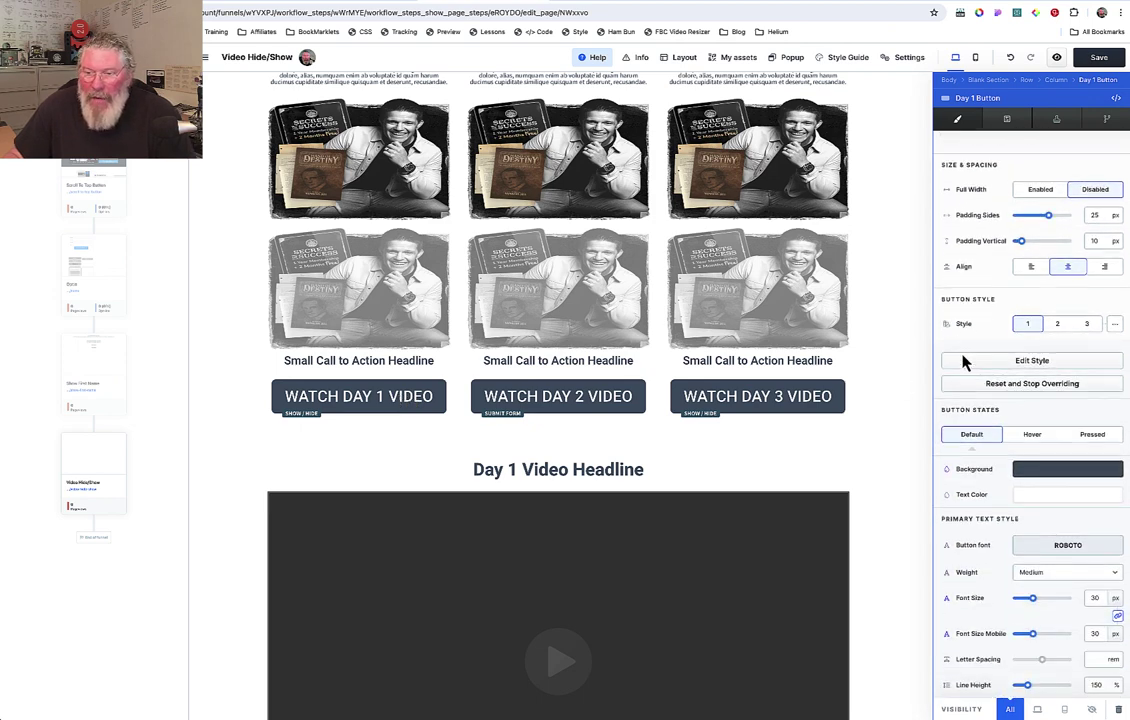
pyautogui.click(1040, 414)
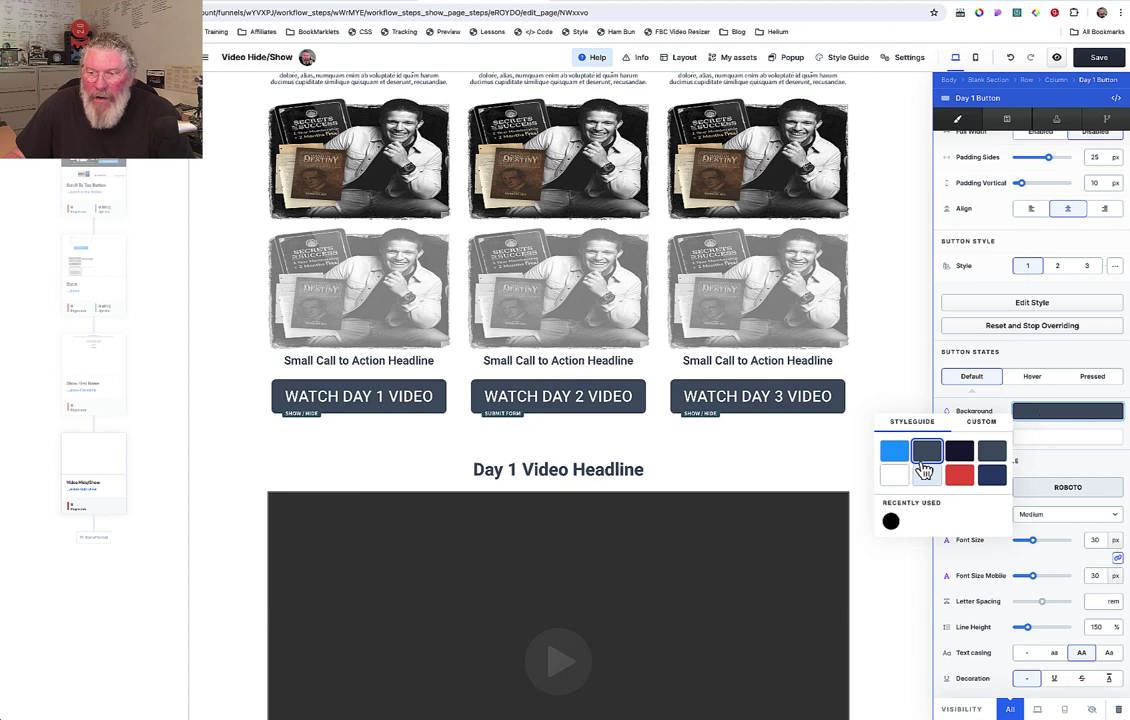
pyautogui.click(981, 421)
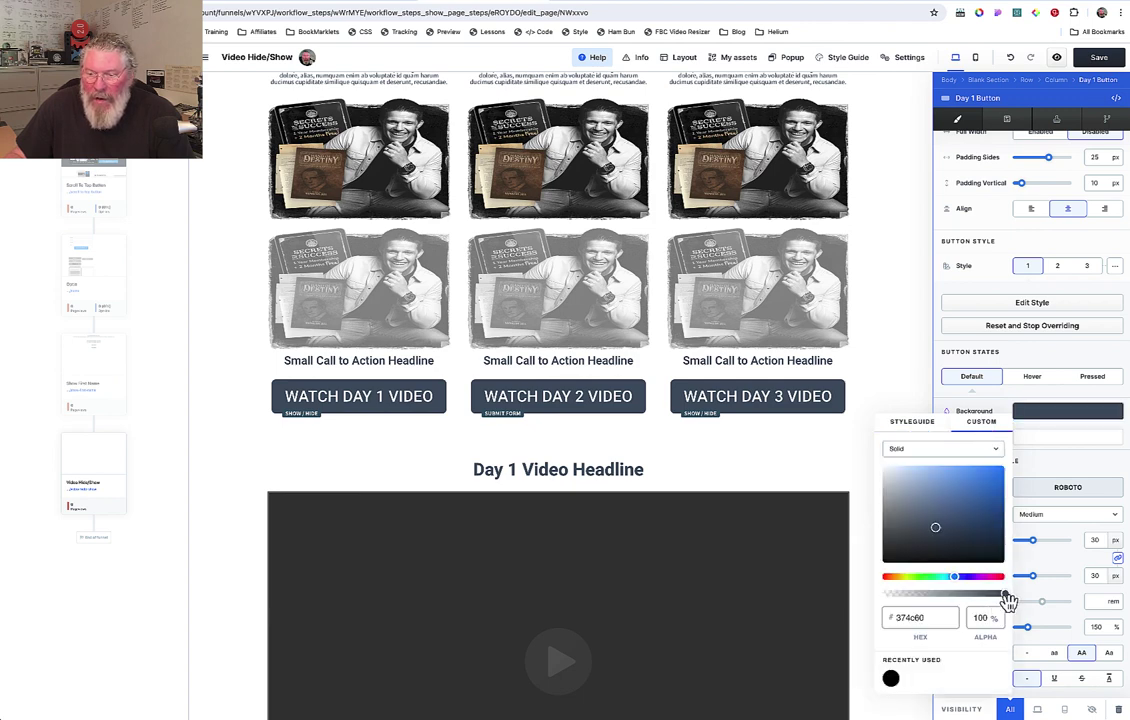
pyautogui.moveTo(1006, 597); pyautogui.dragTo(850, 599)
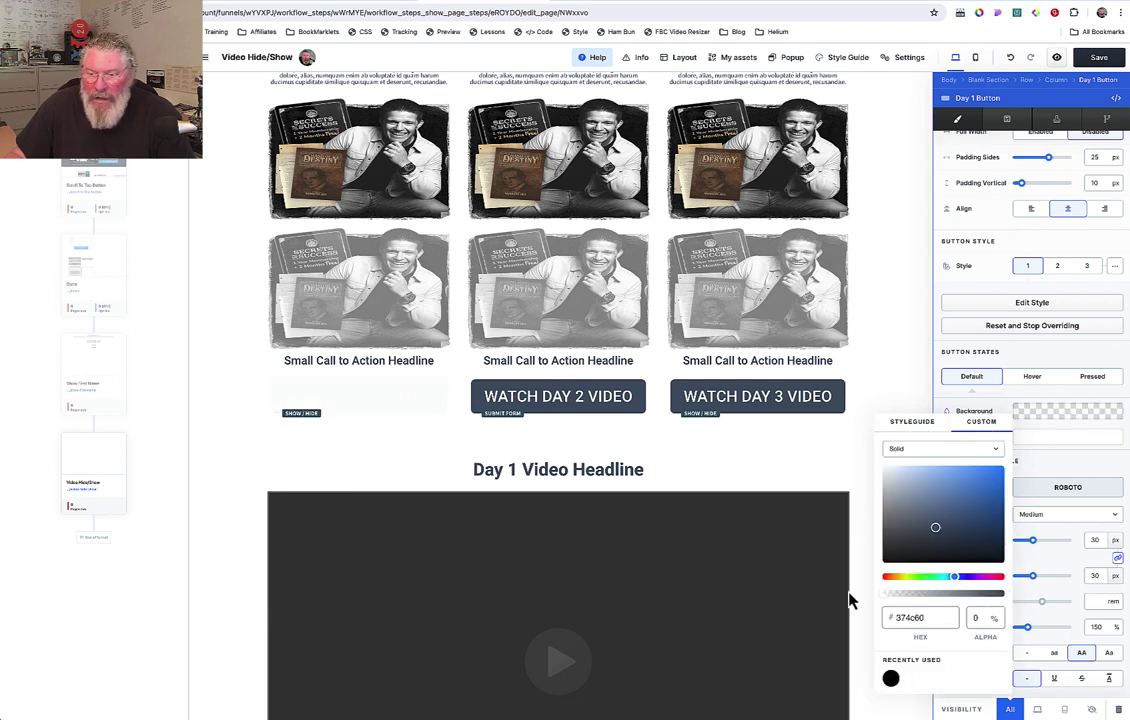
# Set the Watch Day 1 Video button's default text colour to red, hex ff0000
pyautogui.click(1057, 441)
pyautogui.moveTo(946, 504); pyautogui.dragTo(1017, 468)
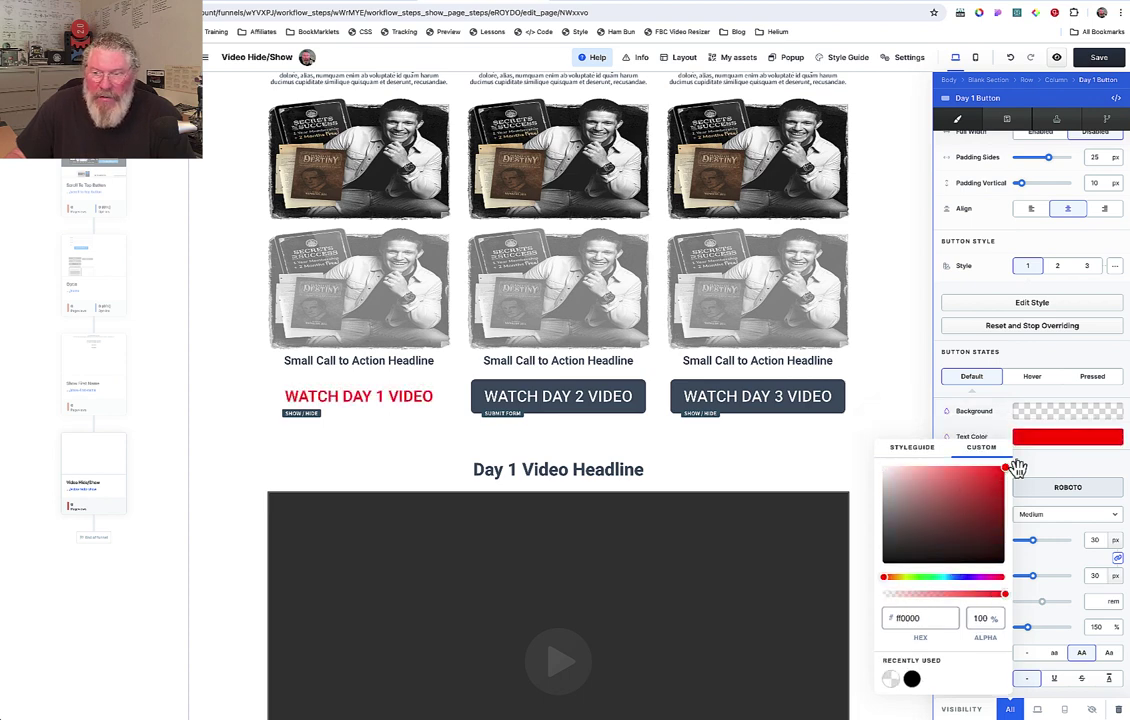
pyautogui.click(1067, 469)
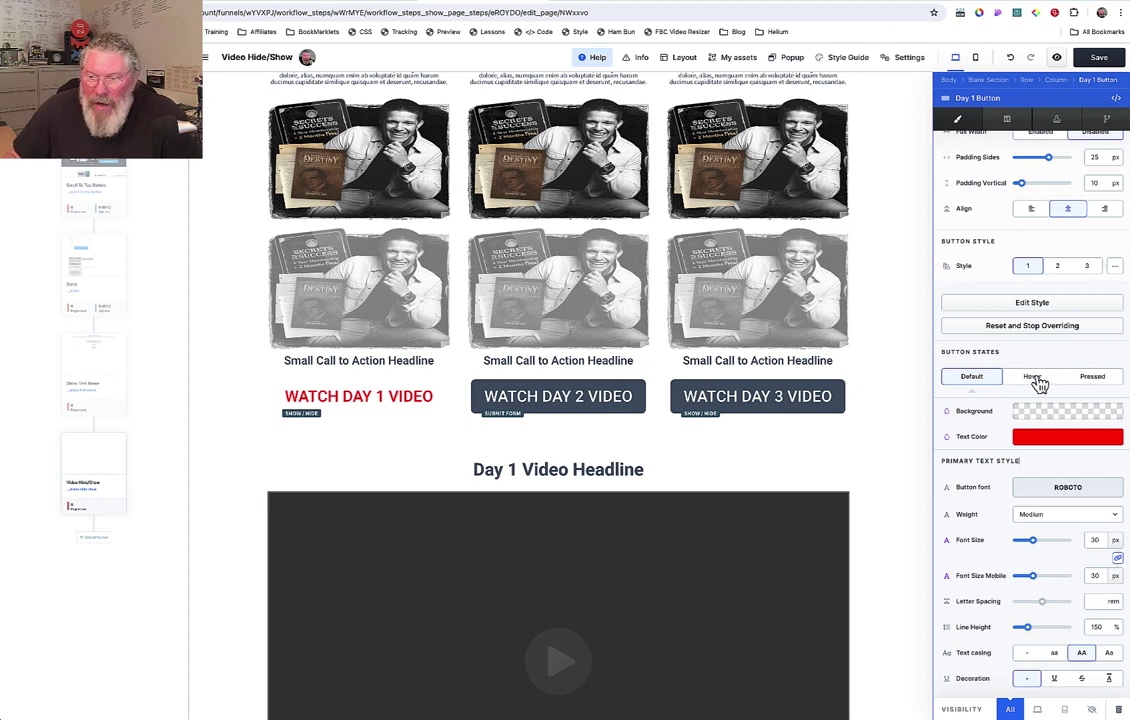
# Set the Watch Day 1 Video button's default background to the dark slate style guide colour and its text colour to white
pyautogui.scroll(-3, 980, 479)
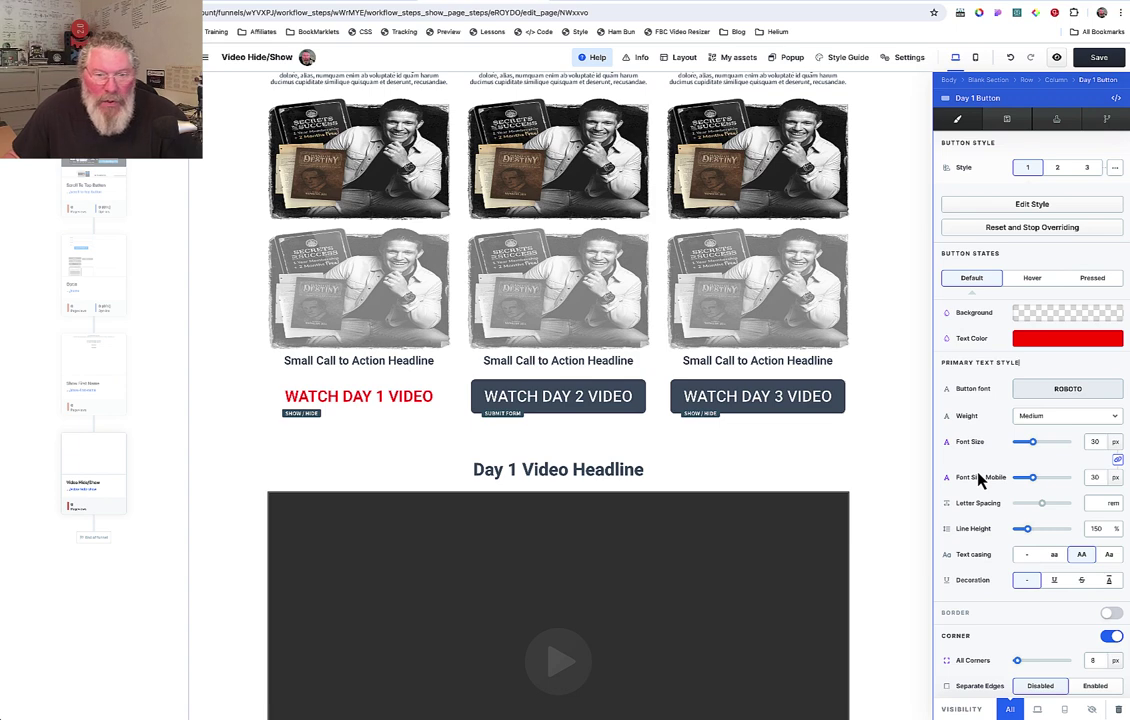
pyautogui.click(1025, 313)
pyautogui.click(911, 324)
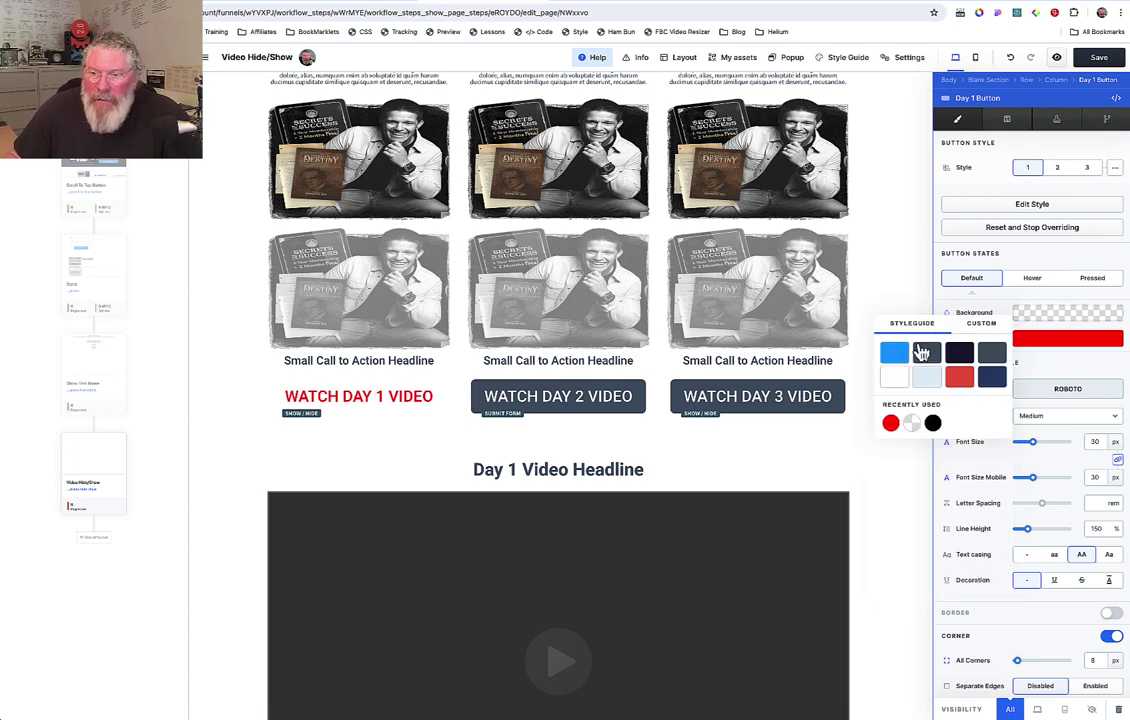
pyautogui.click(927, 352)
pyautogui.click(1050, 343)
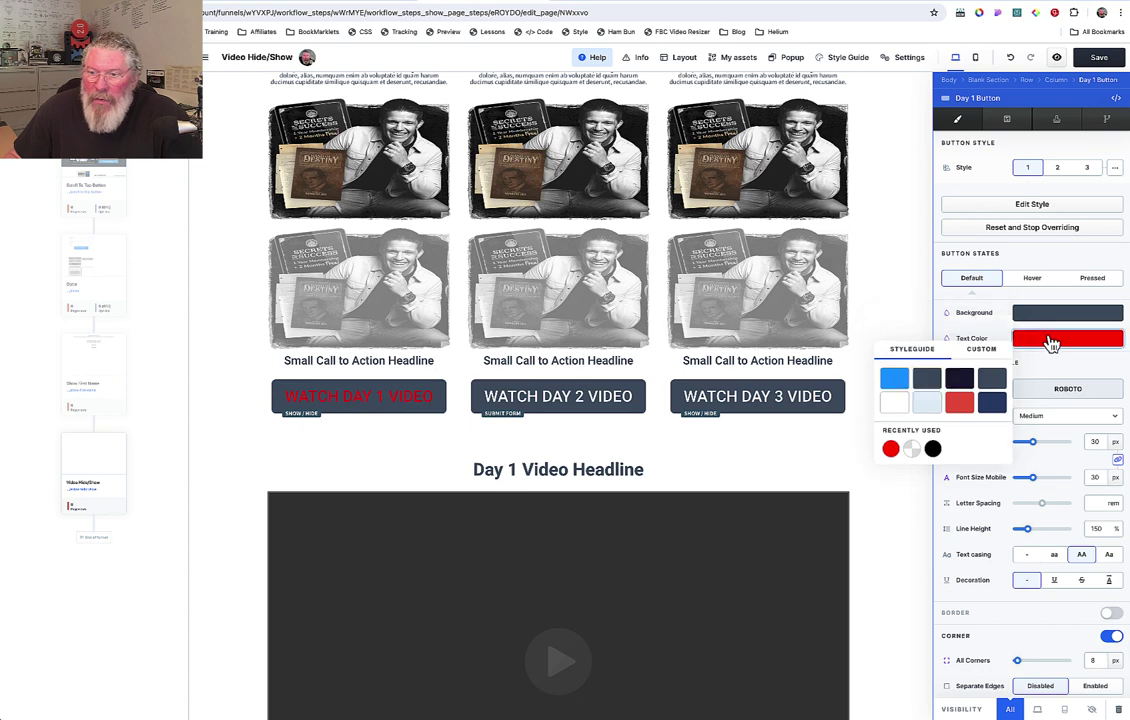
pyautogui.click(898, 405)
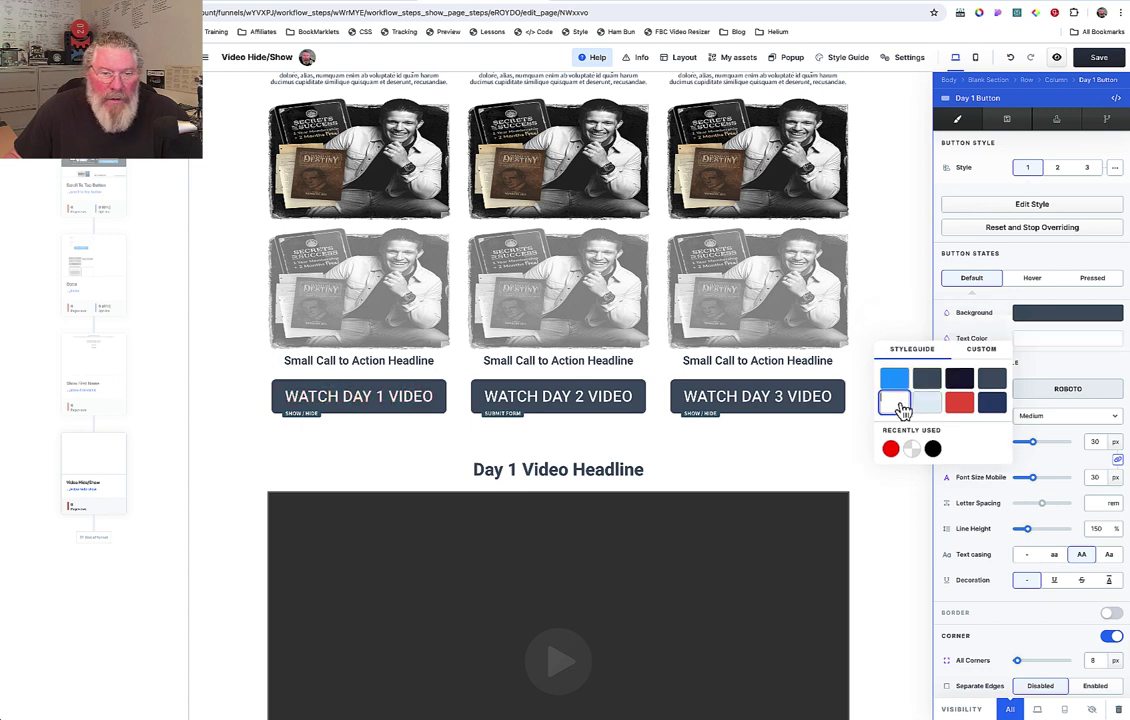
pyautogui.click(429, 457)
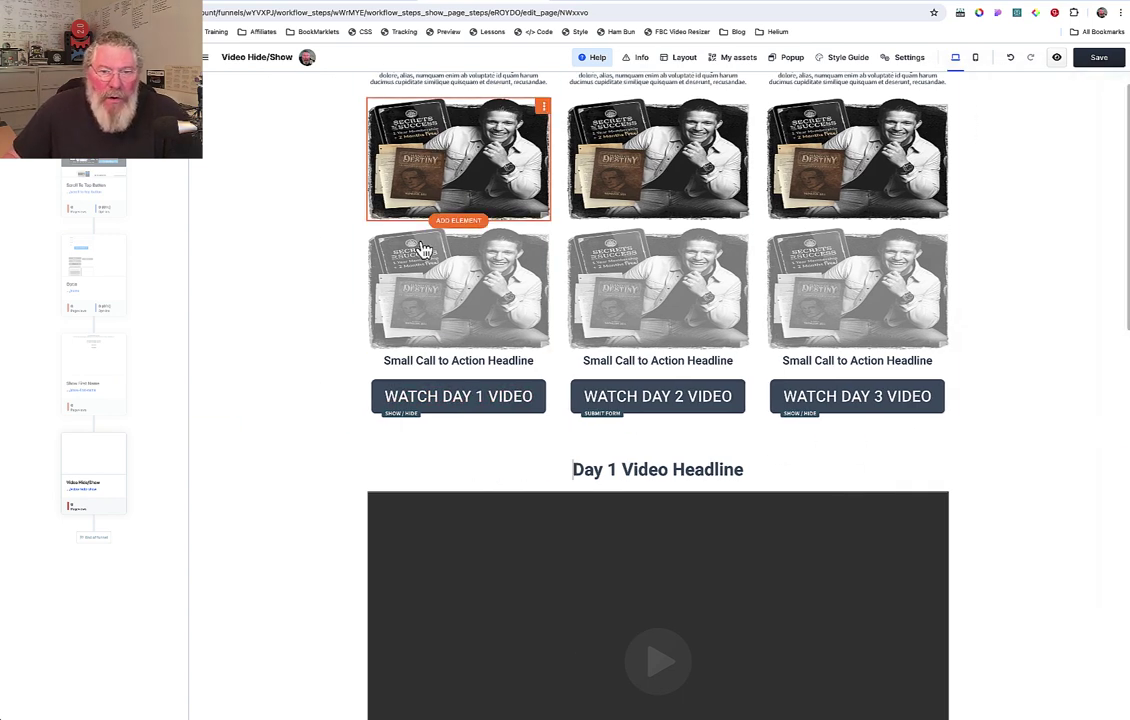
# Switch the Day 1 Lock image's filter off and on again, then remove its grayscale and raise its opacity to 1
pyautogui.click(483, 299)
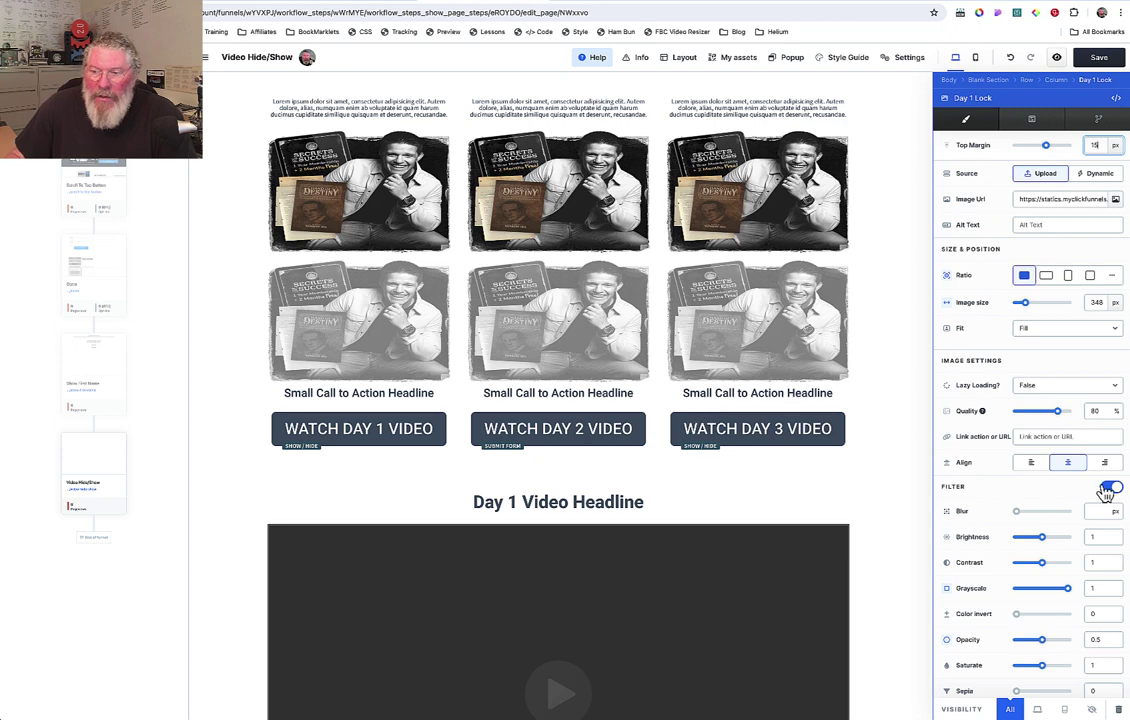
pyautogui.click(1110, 489)
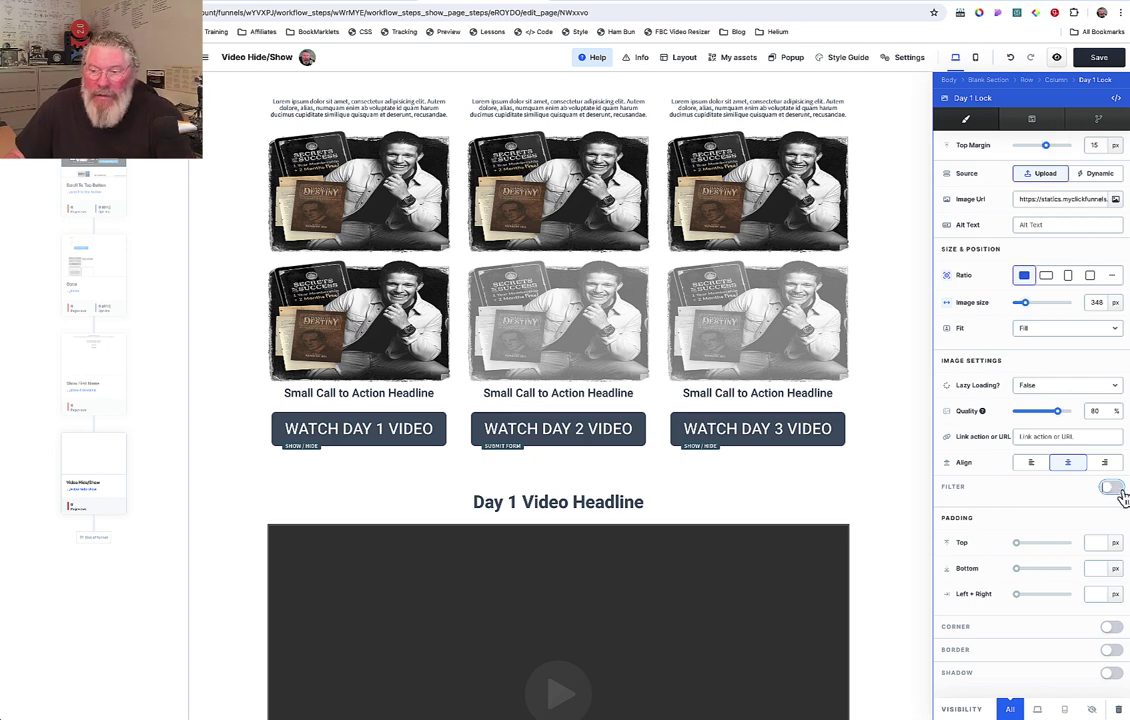
pyautogui.click(1110, 488)
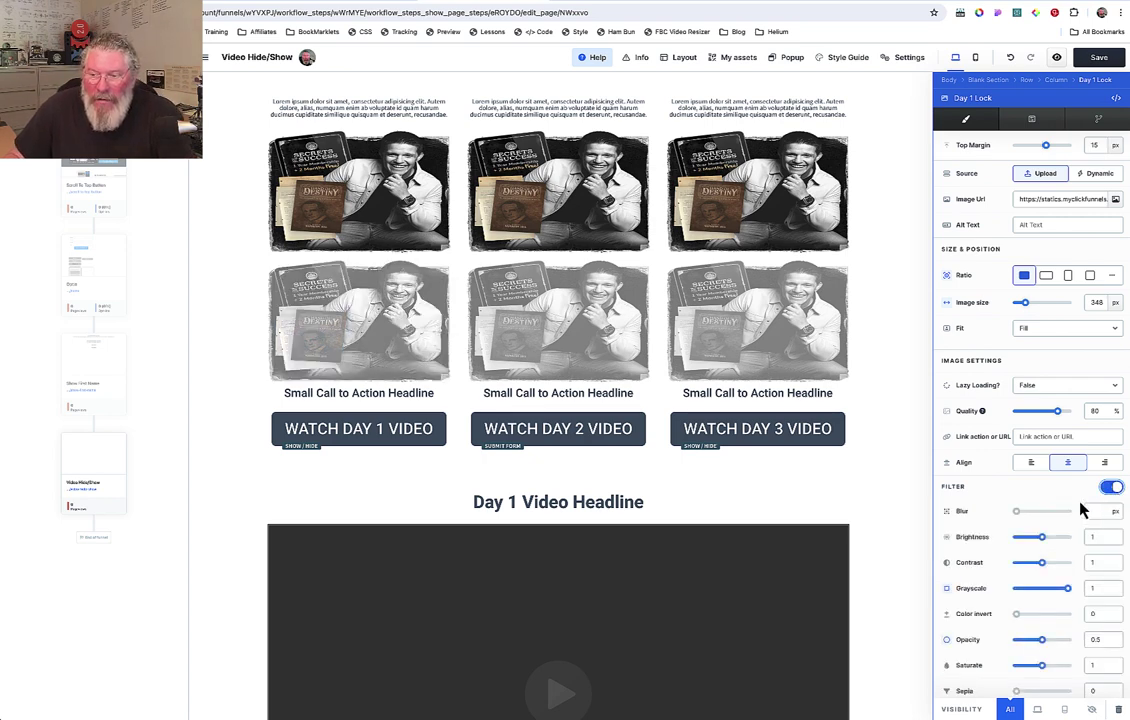
pyautogui.moveTo(1070, 596); pyautogui.dragTo(1014, 597)
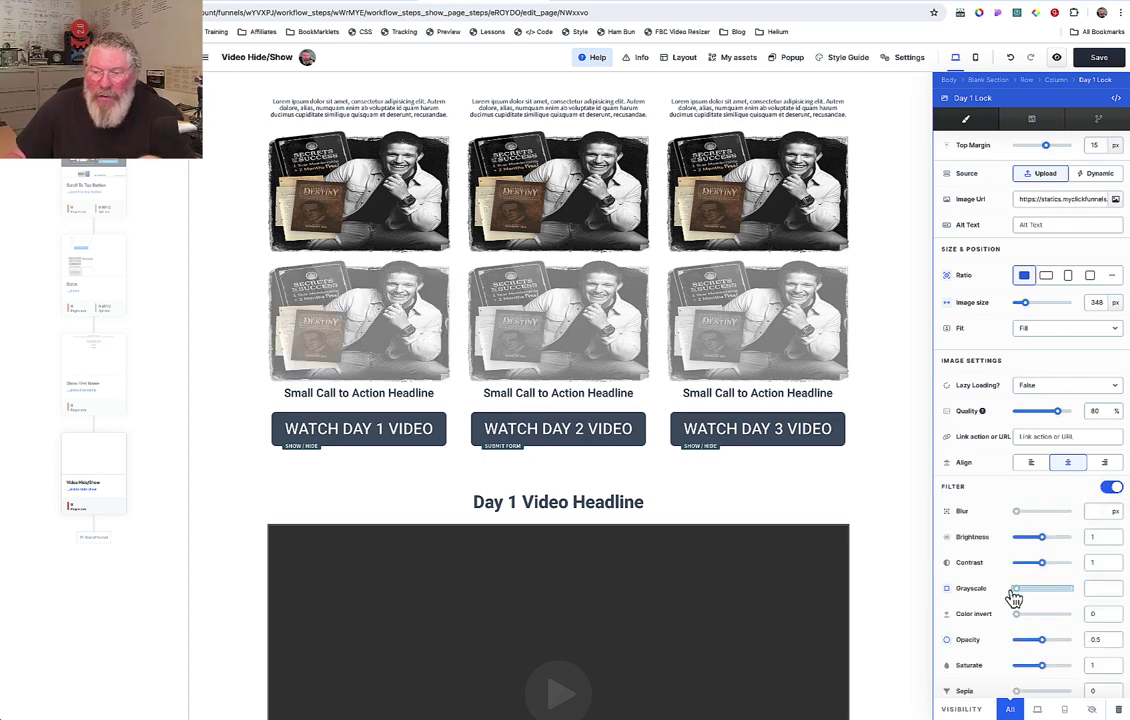
pyautogui.moveTo(1043, 641); pyautogui.dragTo(1087, 651)
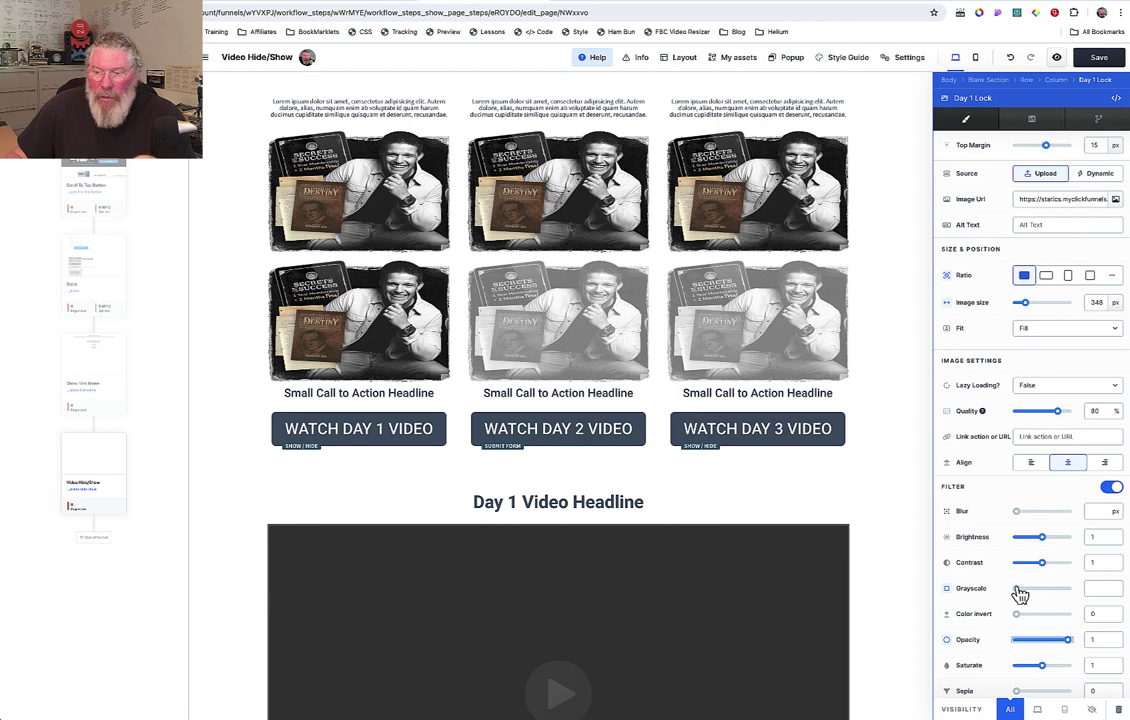
# Set the Day 1 Lock image's filter to grayscale 1 and opacity 0.5
pyautogui.moveTo(1018, 591)
pyautogui.mouseDown()
pyautogui.moveTo(1088, 598)
pyautogui.moveTo(966, 596)
pyautogui.moveTo(1072, 586)
pyautogui.moveTo(966, 596)
pyautogui.moveTo(1025, 589)
pyautogui.mouseUp()
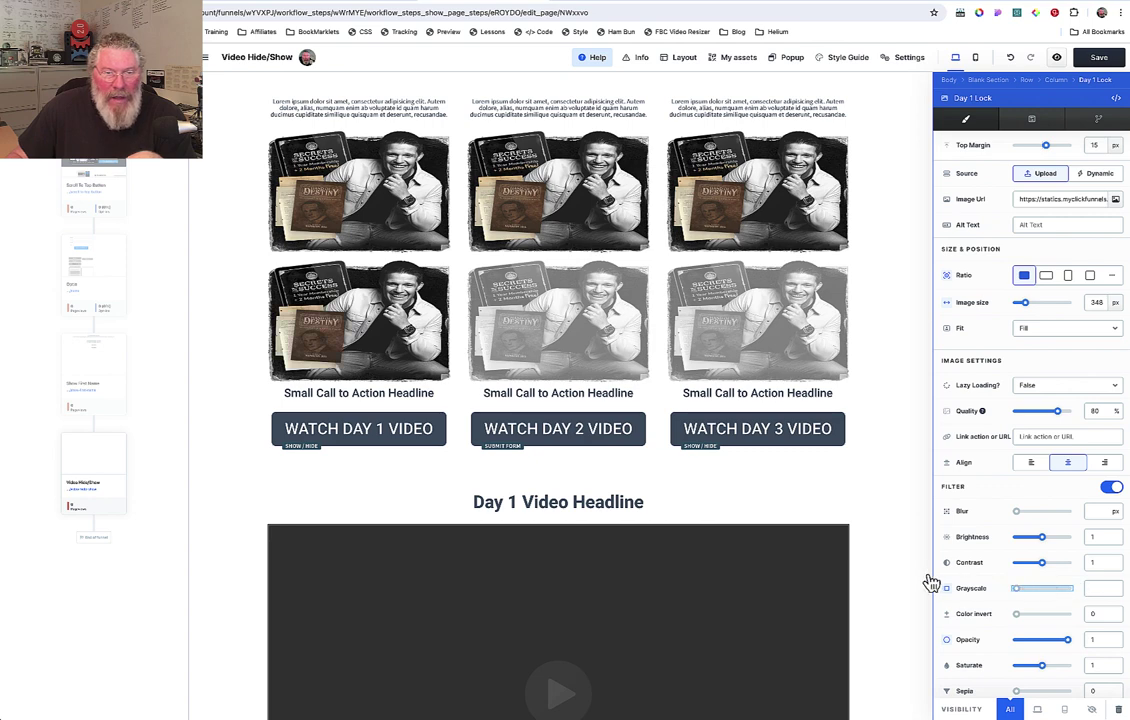
pyautogui.moveTo(1016, 588); pyautogui.dragTo(1070, 588)
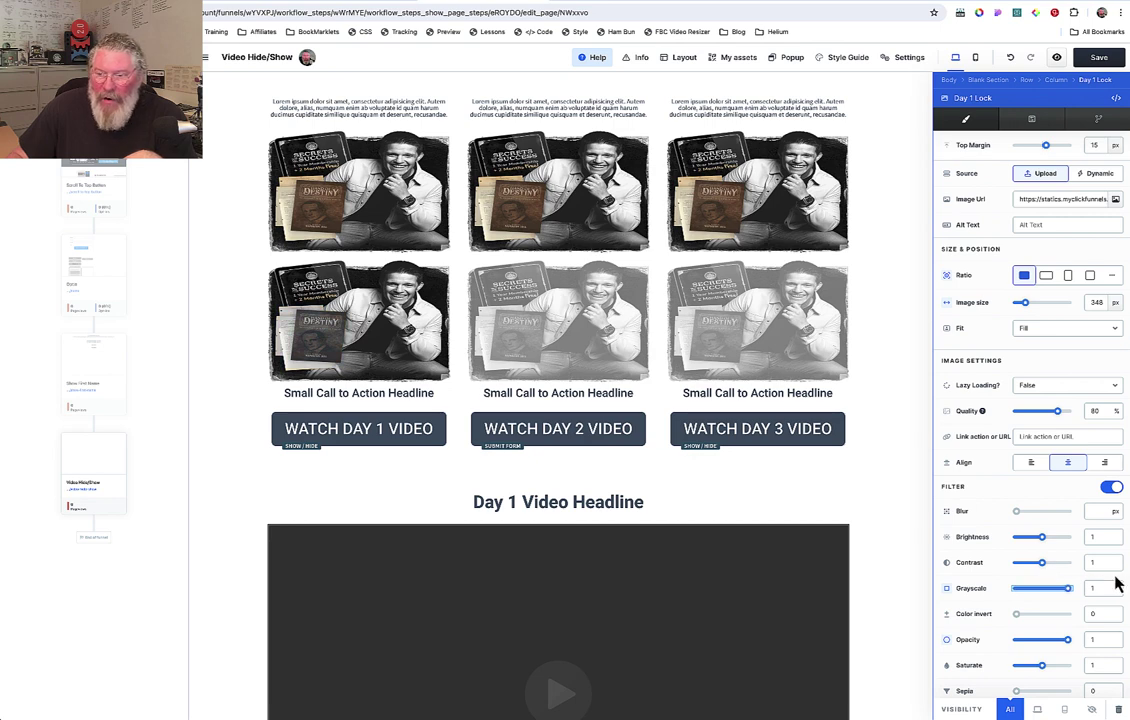
pyautogui.moveTo(1069, 645); pyautogui.dragTo(1044, 645)
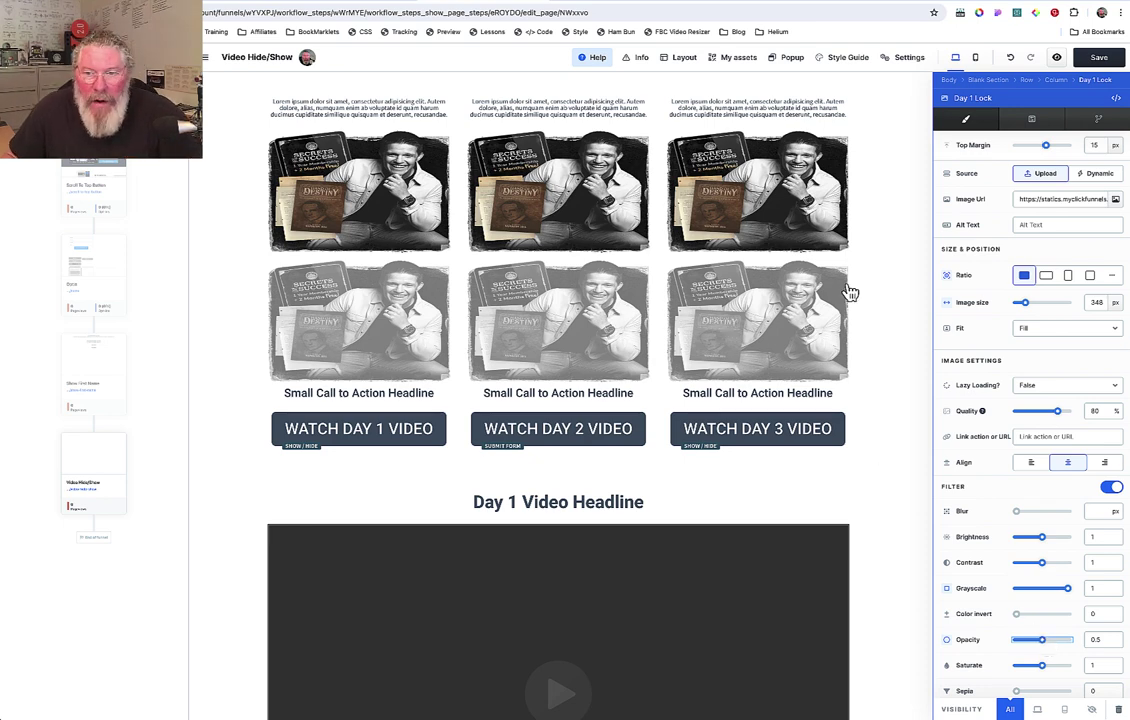
pyautogui.press('Escape')
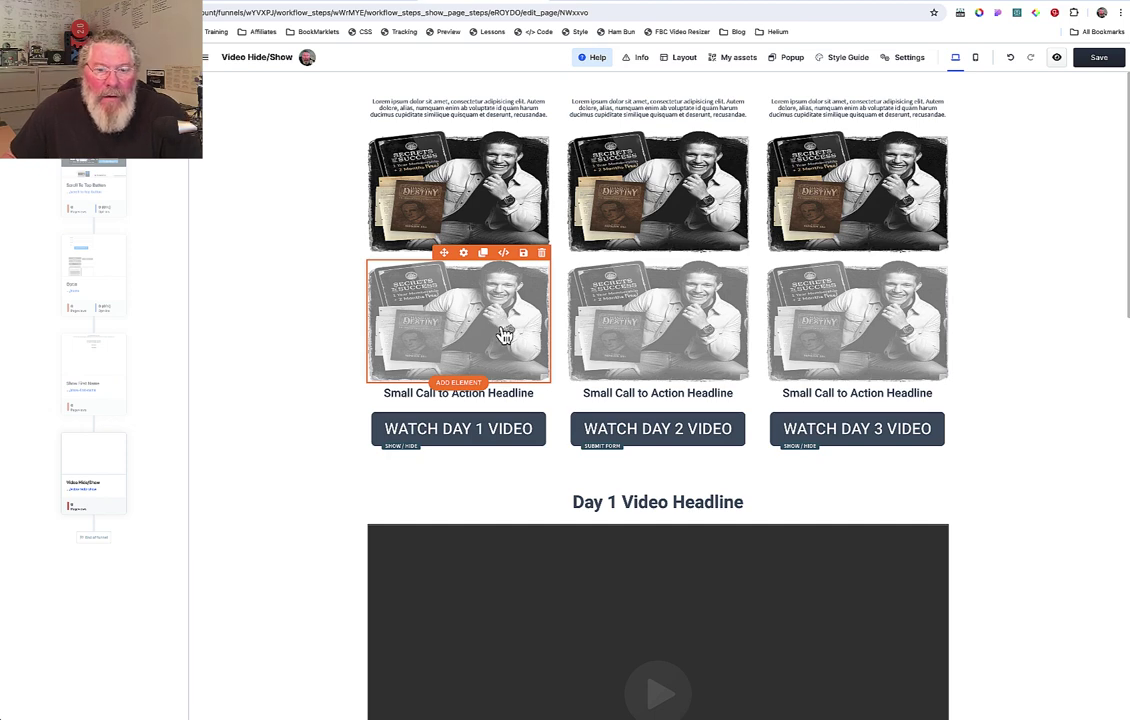
# Examine the Watch Day 1 Video button's show or hide action, the page's video sections, and the elements selected to show
pyautogui.click(485, 438)
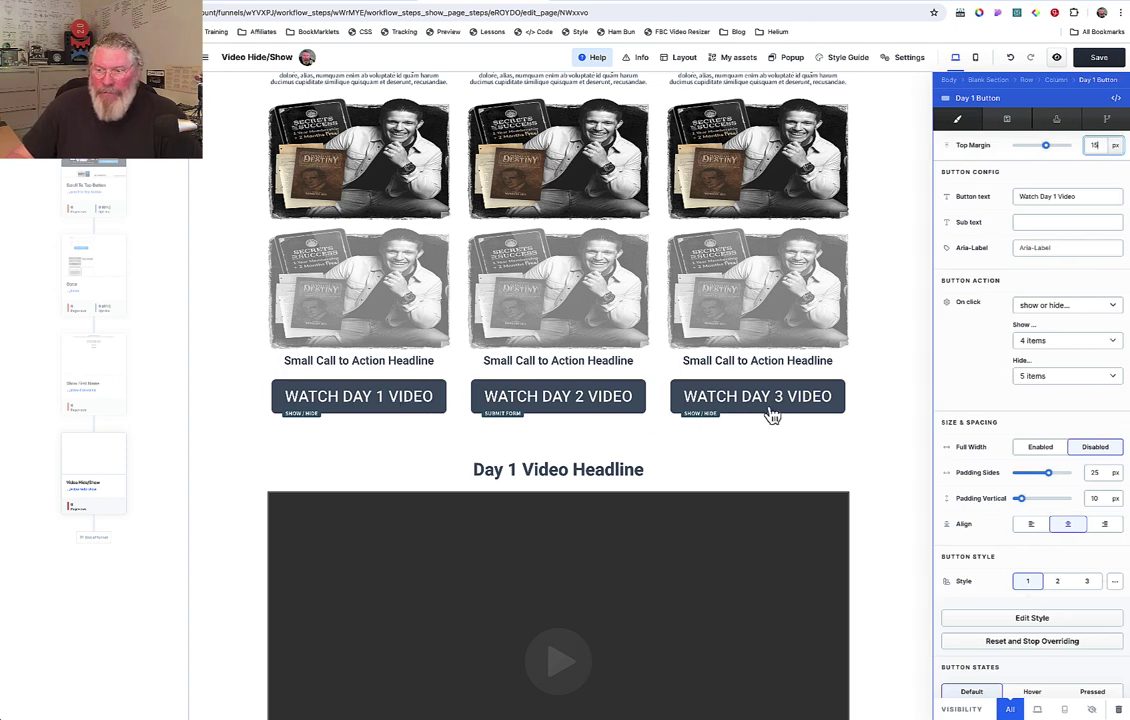
pyautogui.click(1068, 310)
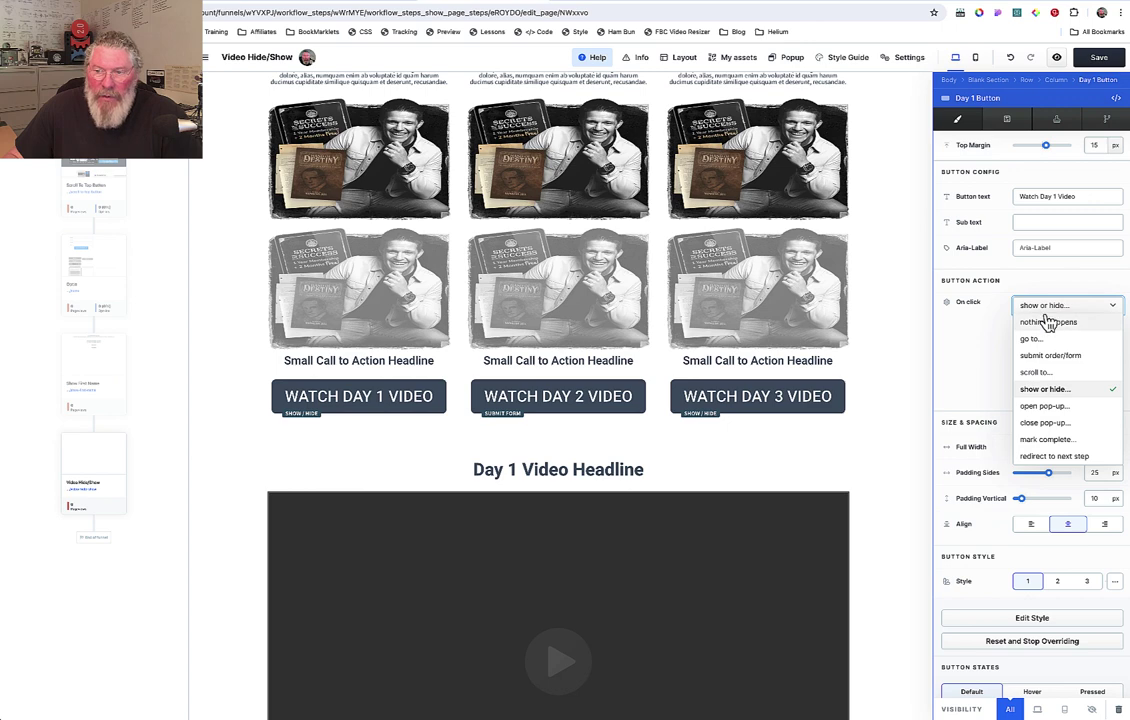
pyautogui.click(1042, 389)
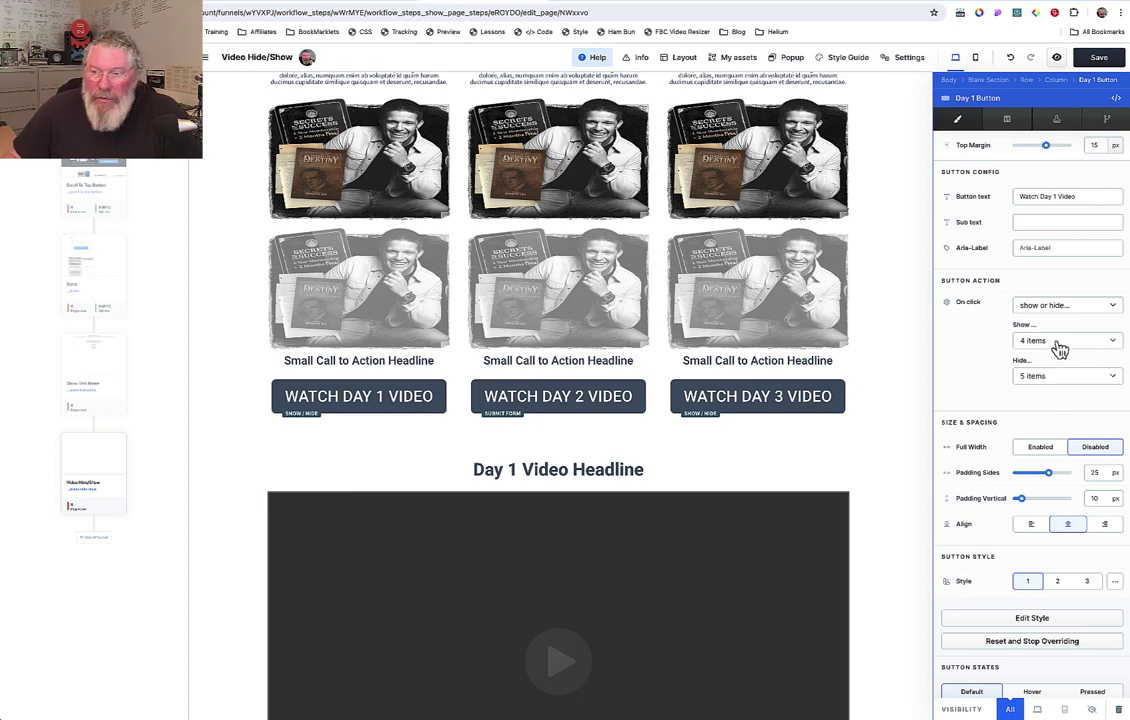
pyautogui.click(1061, 345)
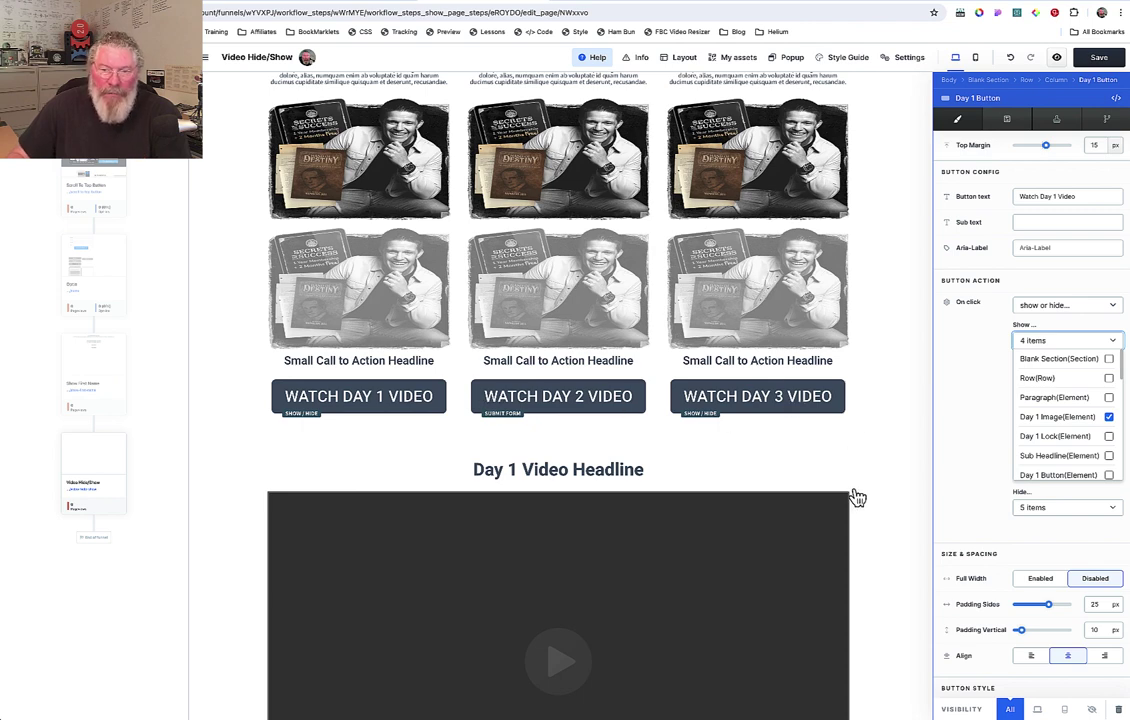
pyautogui.click(878, 533)
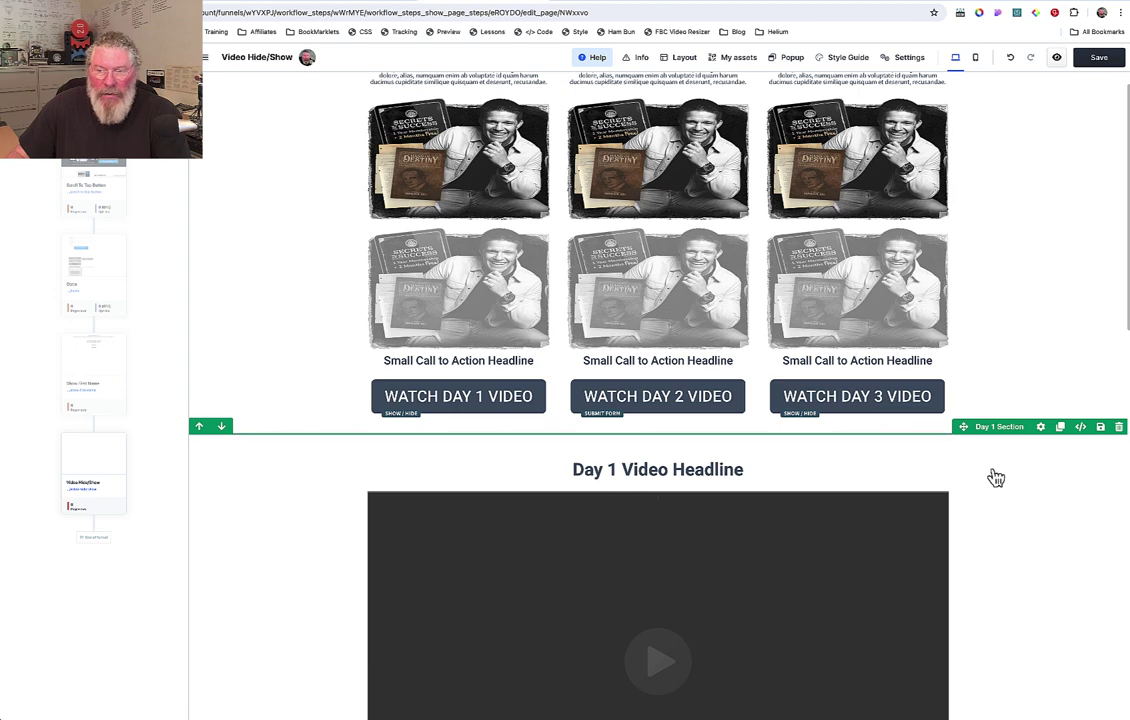
pyautogui.scroll(-5, 997, 475)
pyautogui.scroll(-2, 995, 440)
pyautogui.scroll(-3, 983, 386)
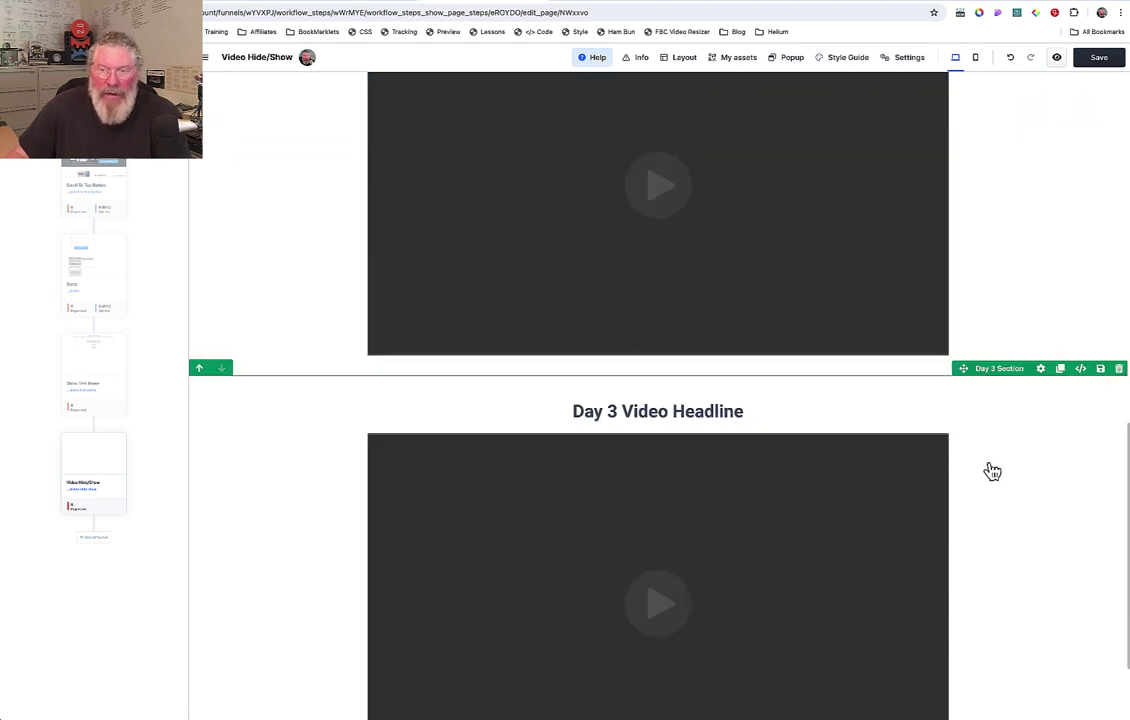
pyautogui.scroll(10, 992, 470)
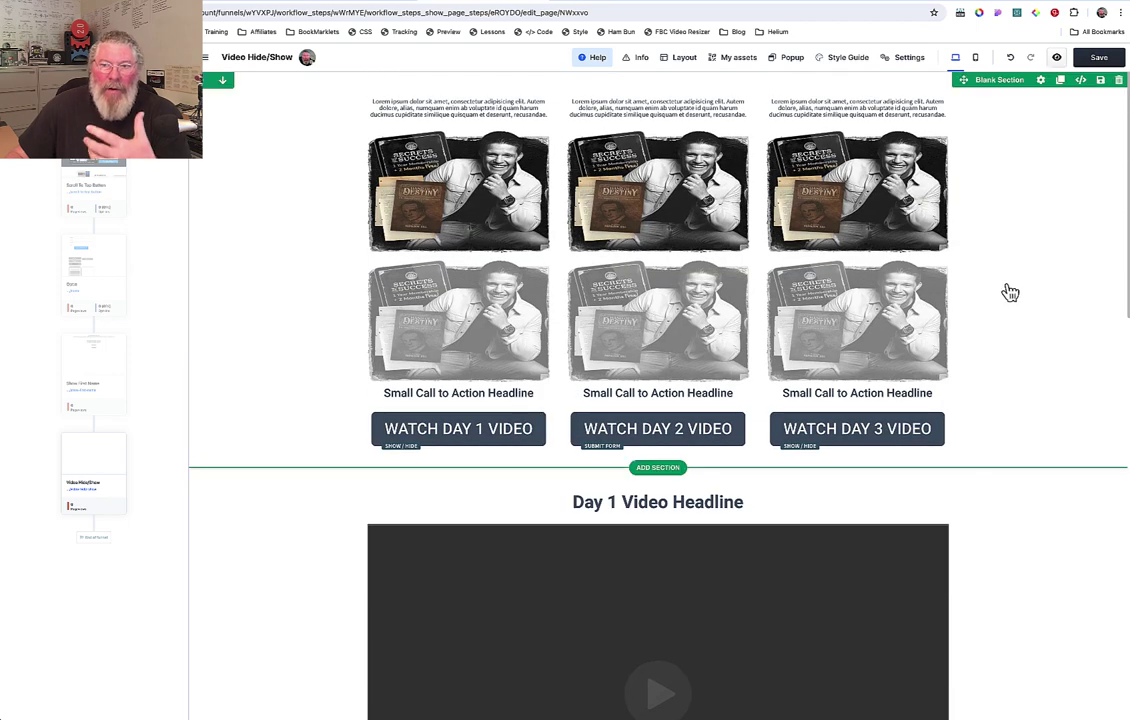
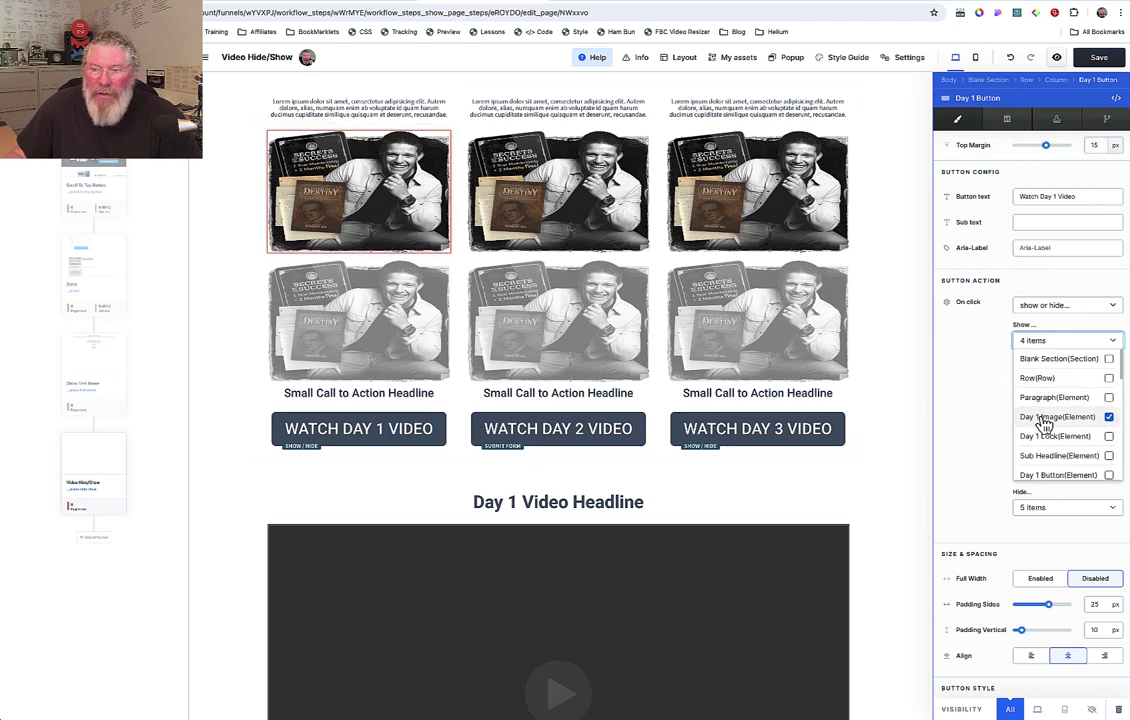
pyautogui.scroll(-5, 1044, 423)
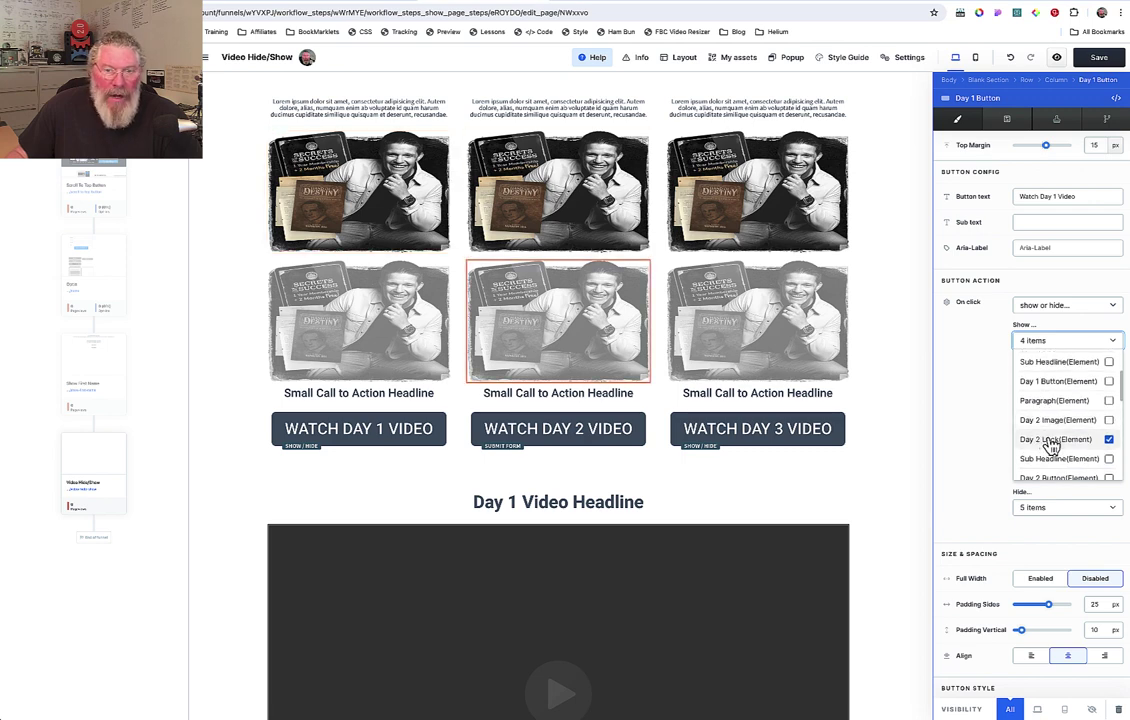
pyautogui.scroll(-4, 1052, 446)
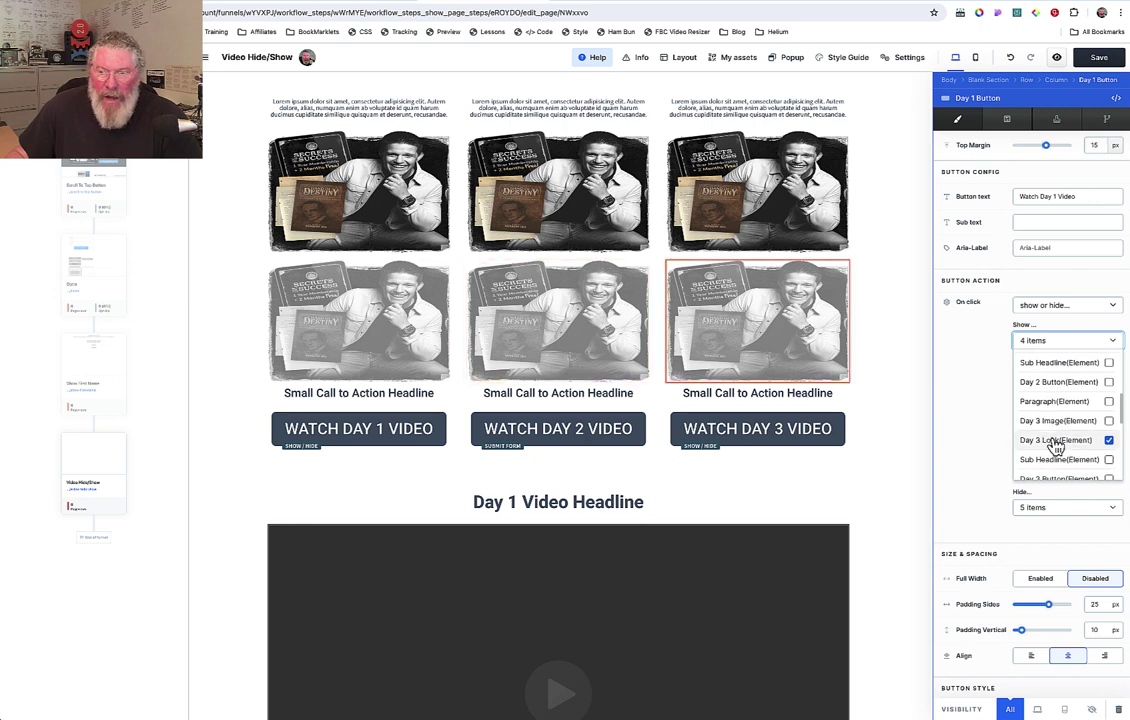
pyautogui.scroll(-3, 1055, 446)
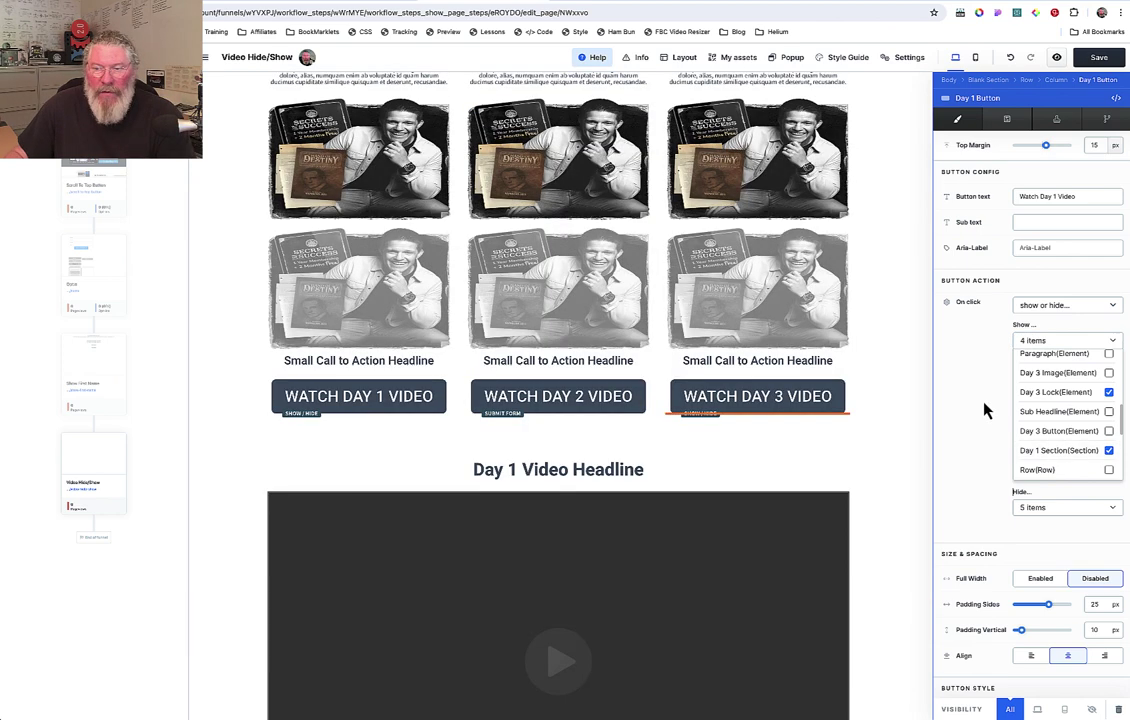
# Examine which images, locks and video sections are selected to hide in the Watch Day 1 Video button's action
pyautogui.click(985, 410)
pyautogui.click(1042, 378)
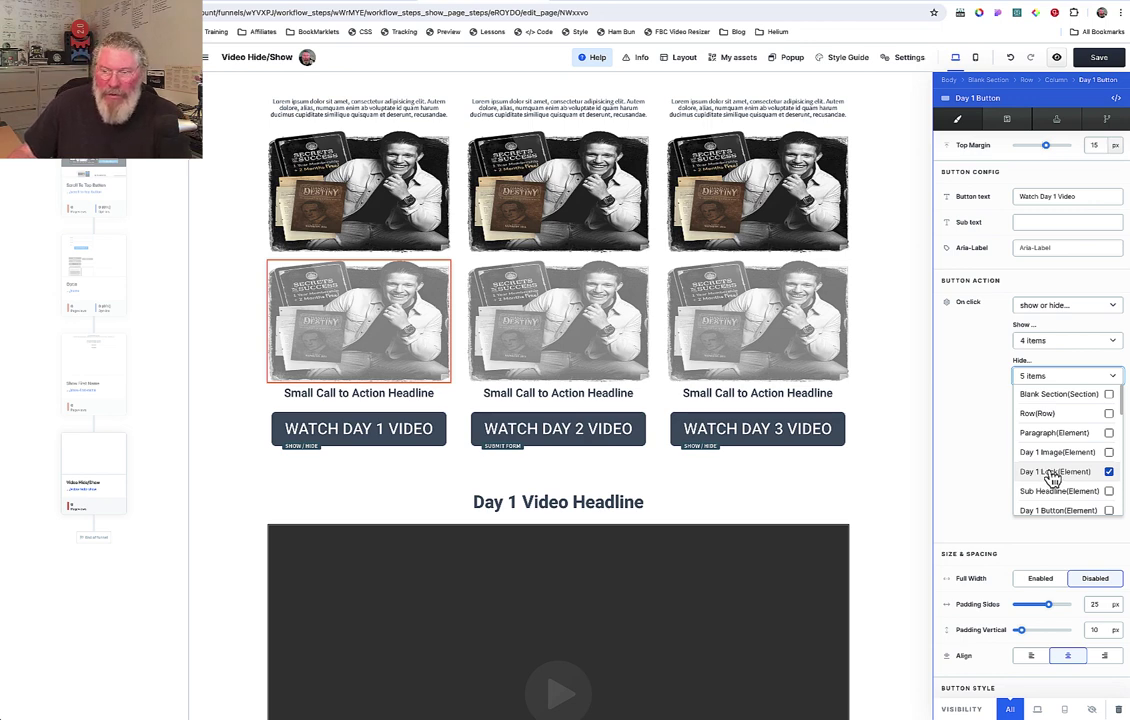
pyautogui.scroll(-4, 1052, 478)
pyautogui.scroll(-1, 1052, 478)
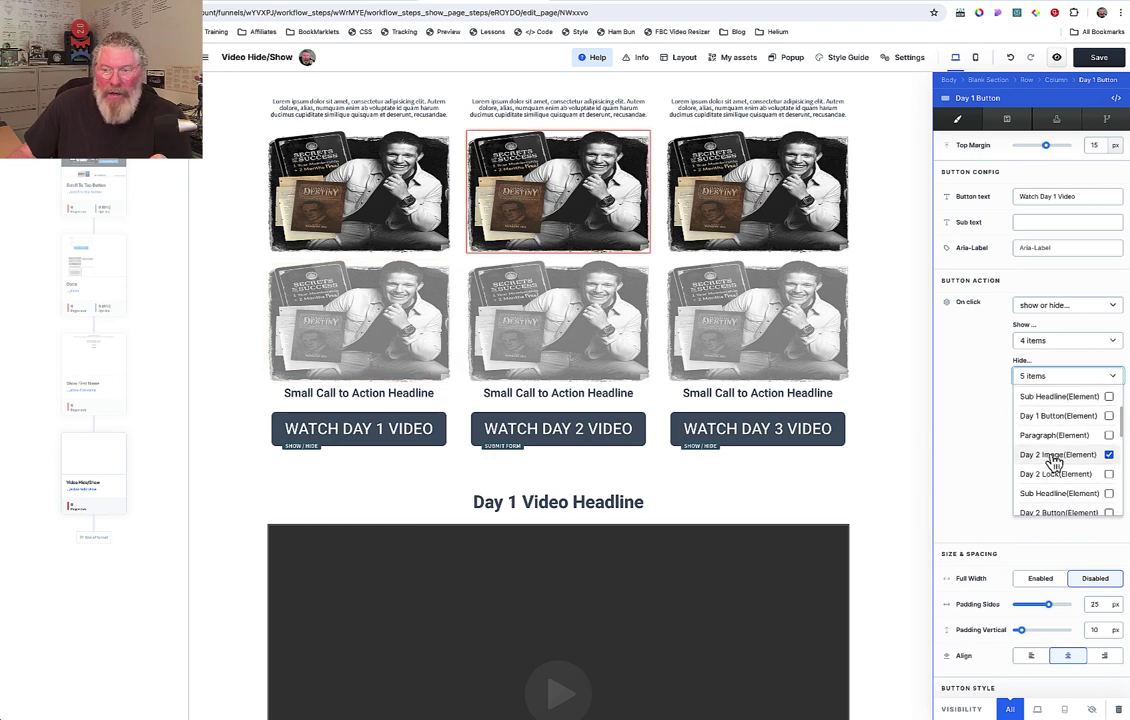
pyautogui.scroll(-4, 1055, 460)
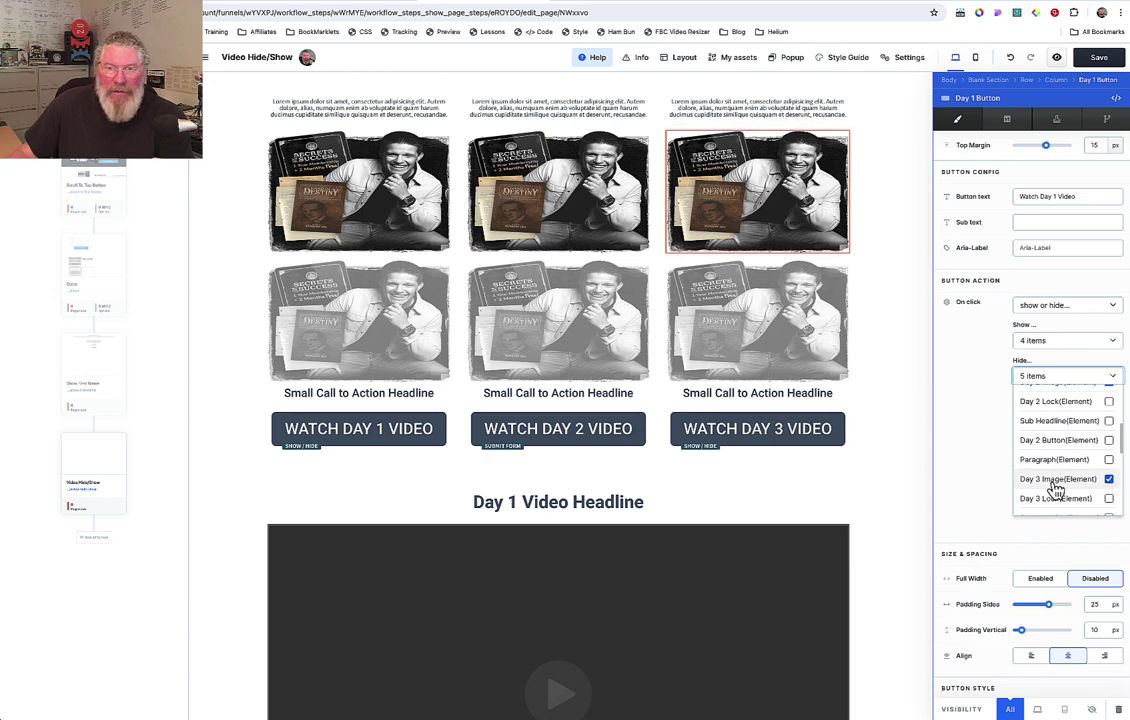
pyautogui.scroll(-6, 1055, 488)
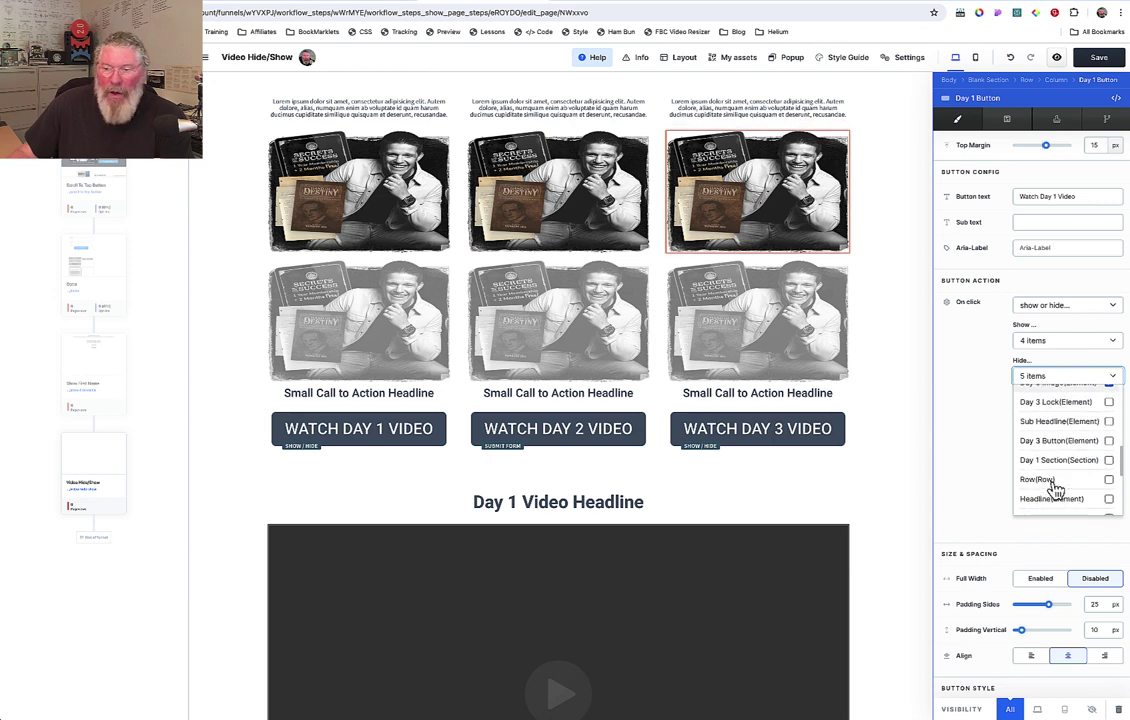
pyautogui.scroll(-5, 1055, 470)
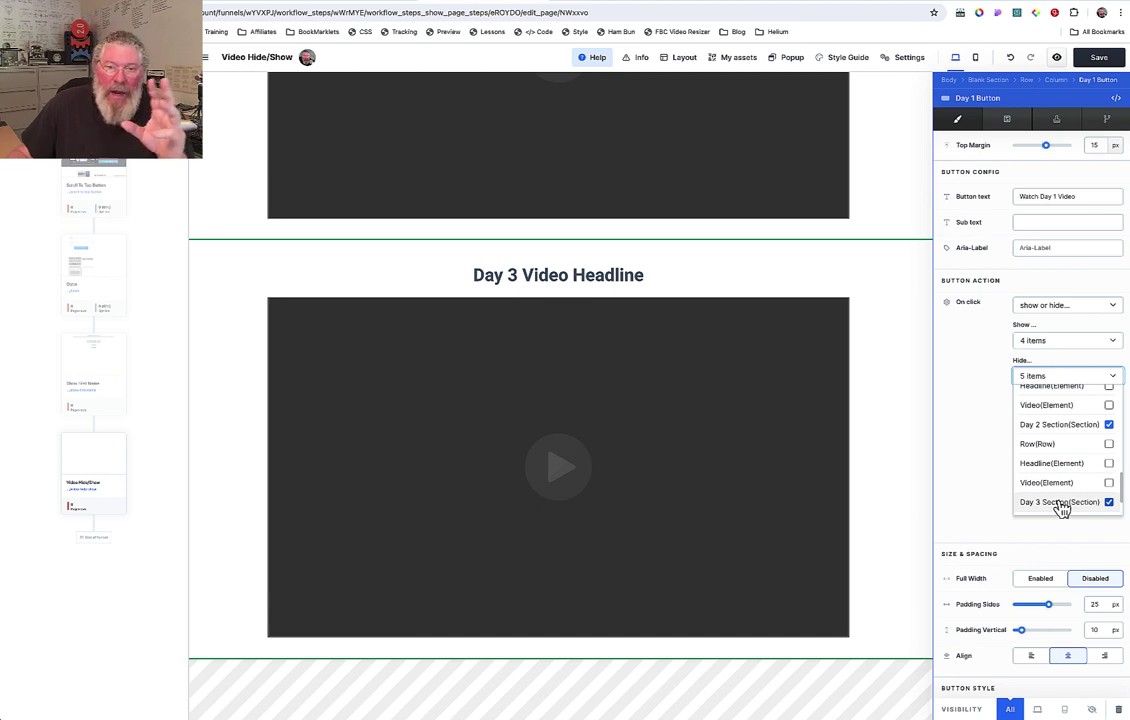
pyautogui.scroll(4, 1062, 510)
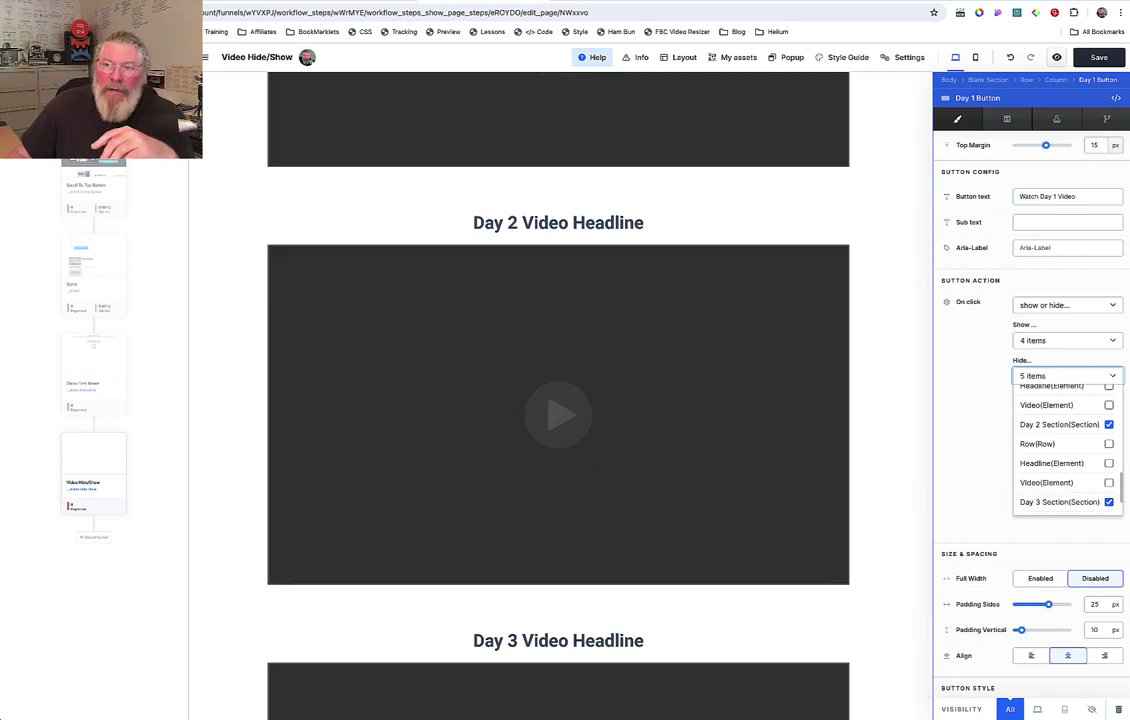
# Look through the three day video sections in the editor, then switch to the browser preview of the page
pyautogui.click(975, 12)
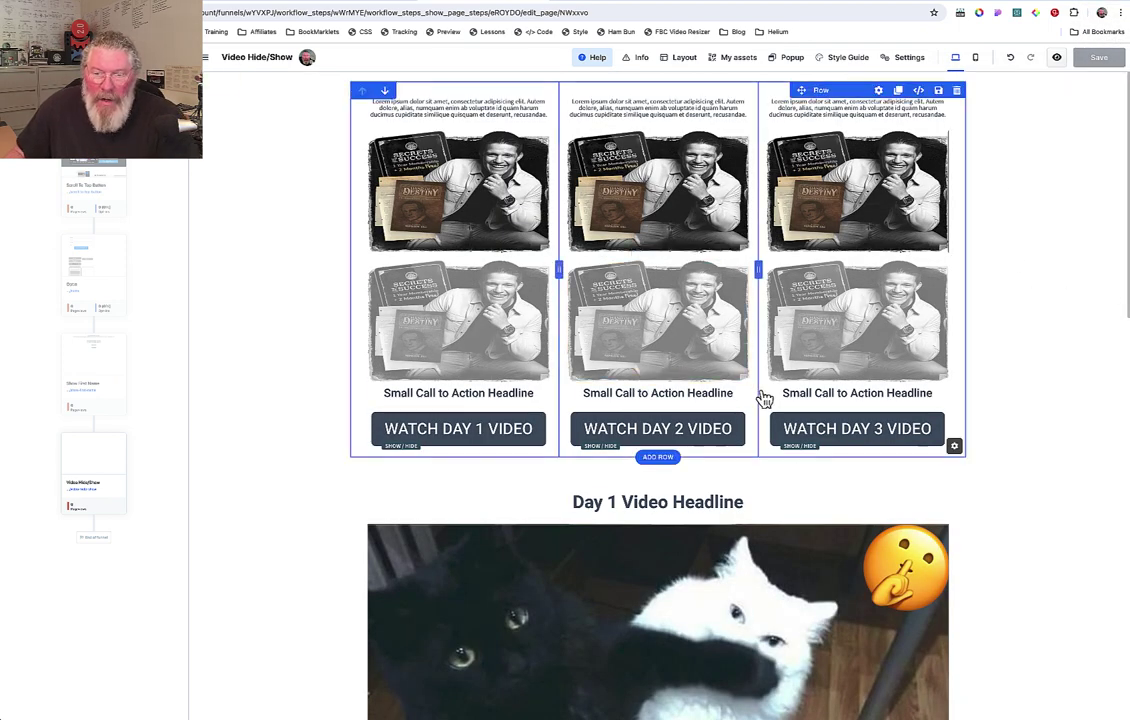
pyautogui.scroll(-8, 762, 494)
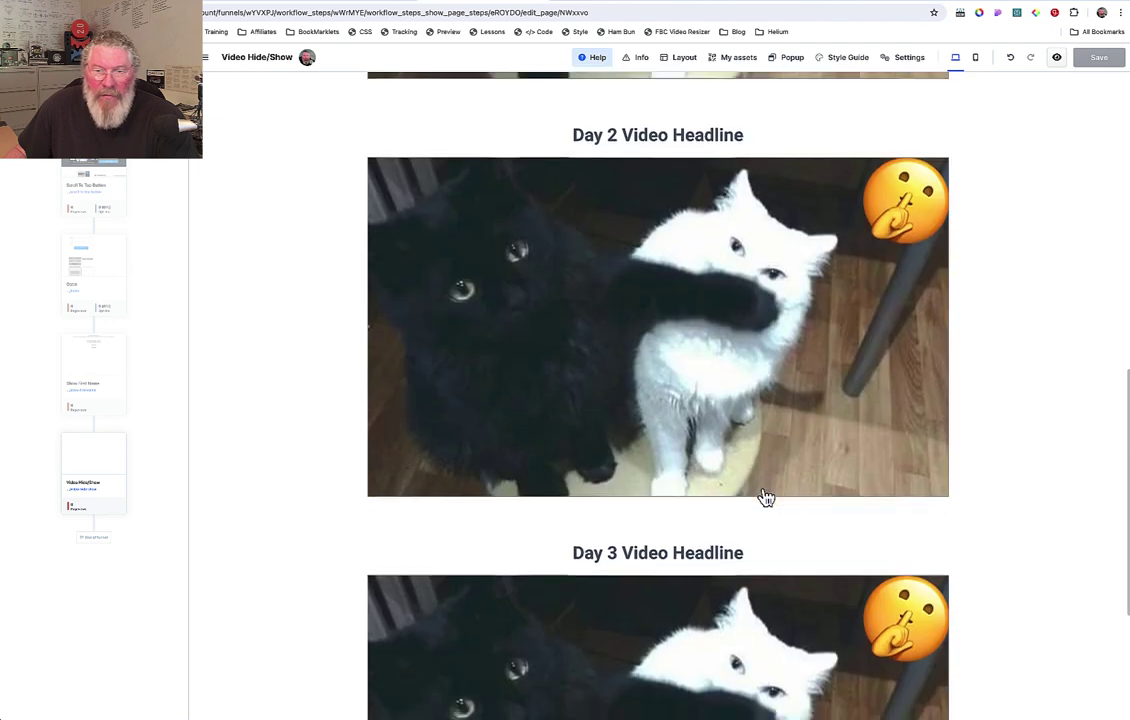
pyautogui.scroll(-3, 763, 494)
pyautogui.scroll(11, 761, 494)
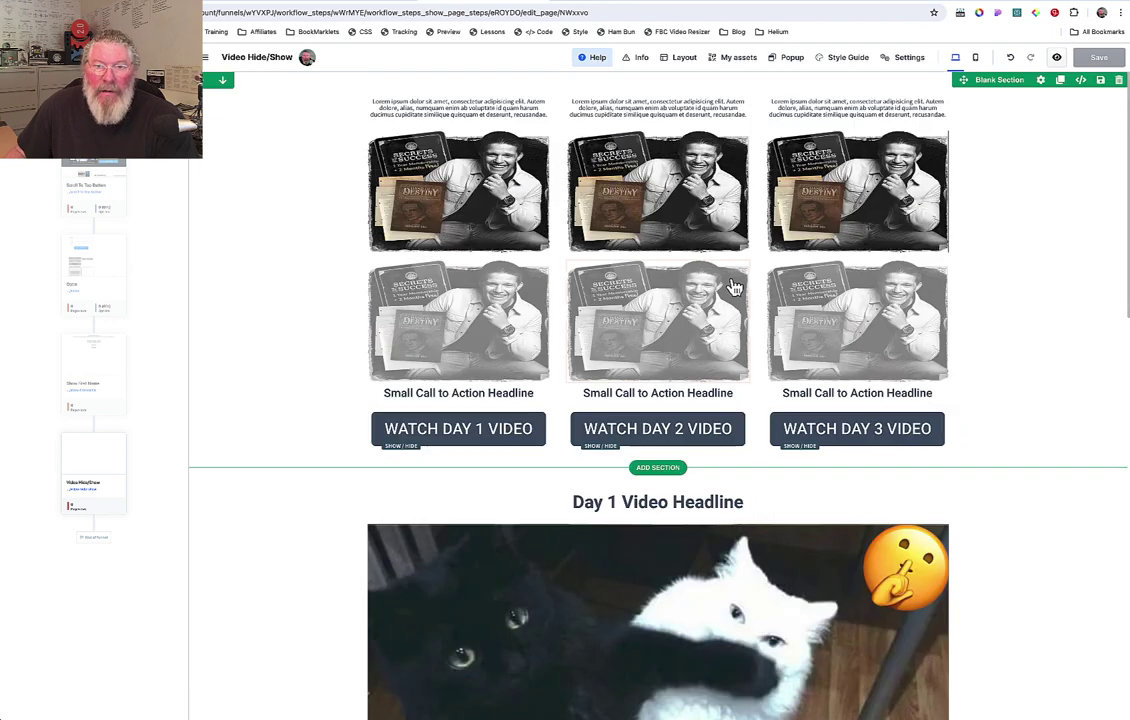
pyautogui.click(620, 5)
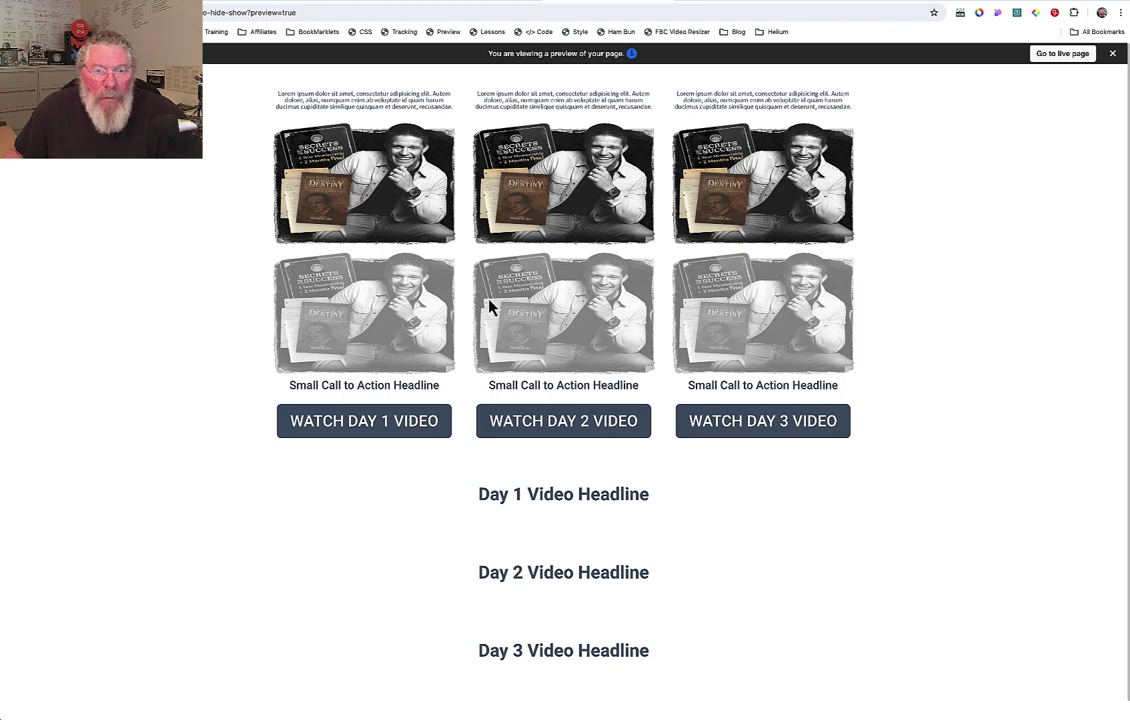
# Return to the page editor and hide the greyed-out Day 1 Lock image on all devices
pyautogui.click(473, 3)
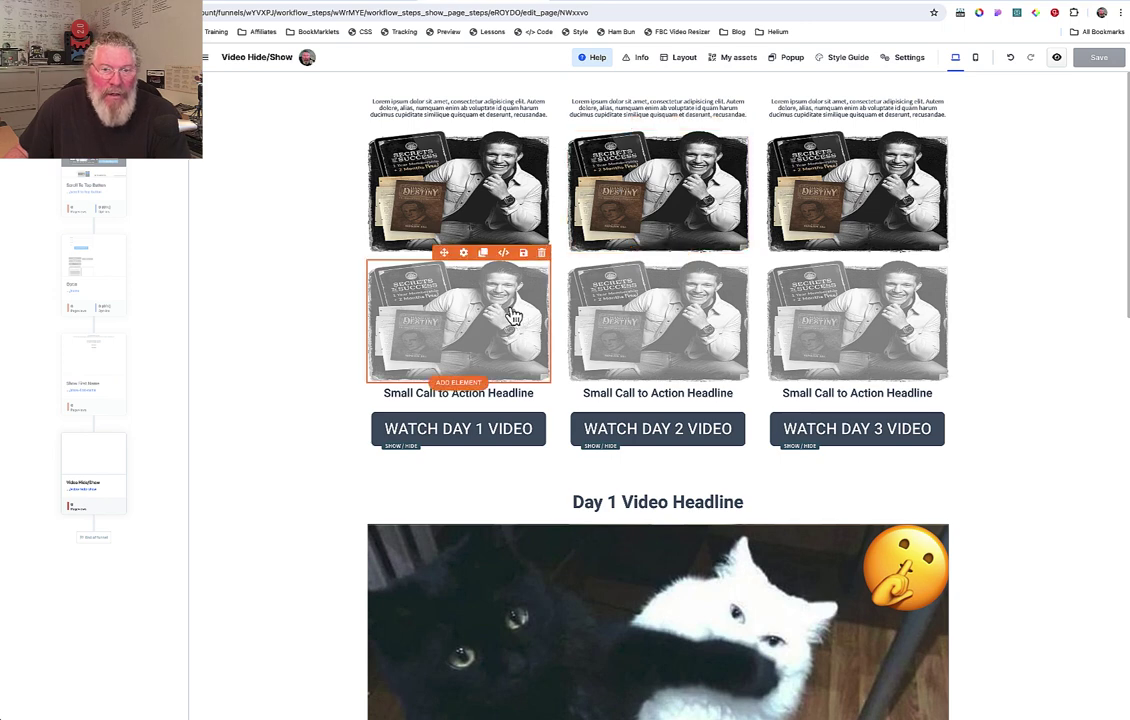
pyautogui.click(464, 254)
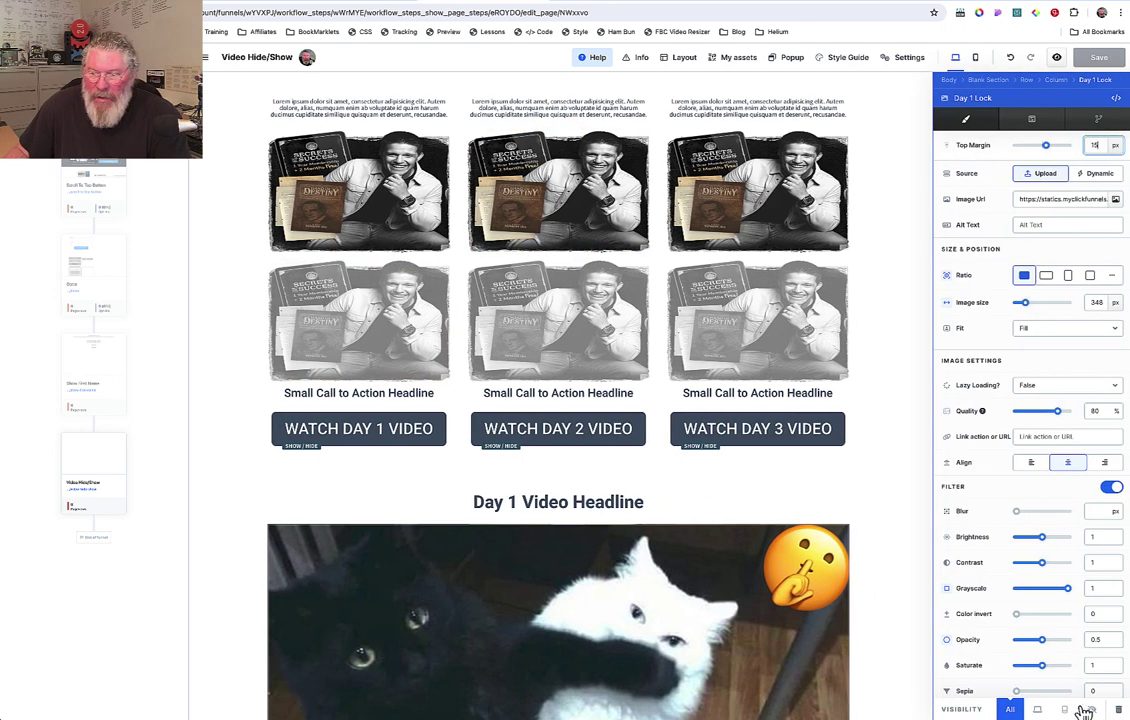
pyautogui.click(1087, 710)
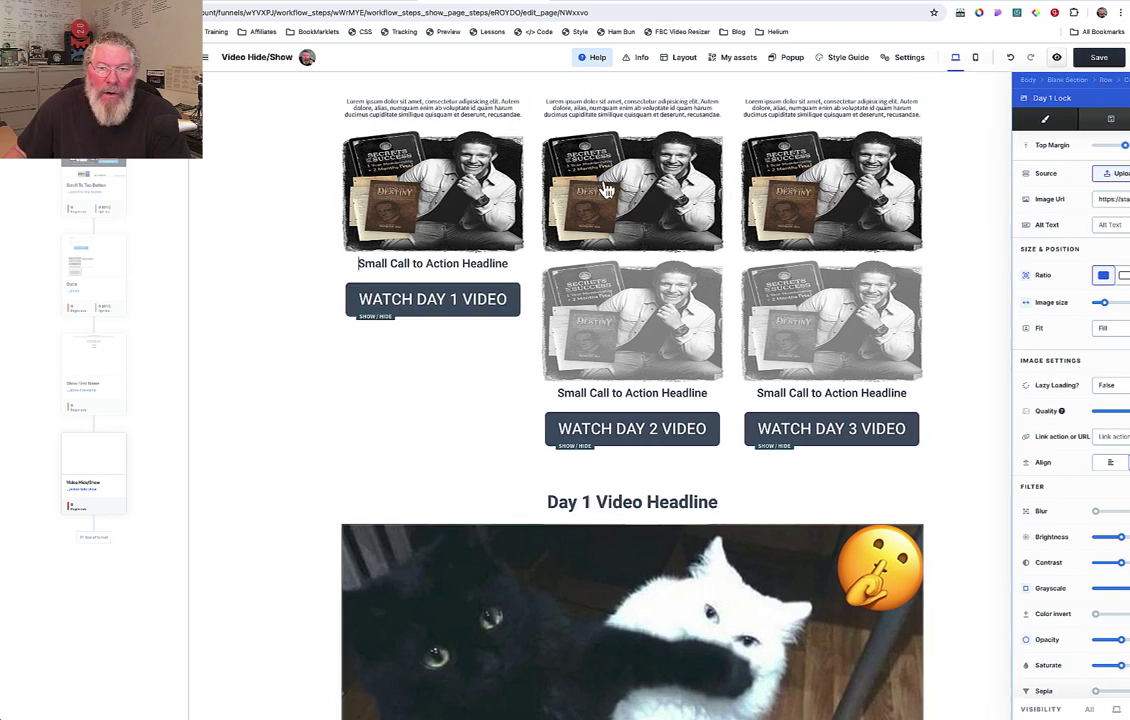
# Hide the colour Day 2 Image and Day 3 Image on all devices
pyautogui.click(604, 190)
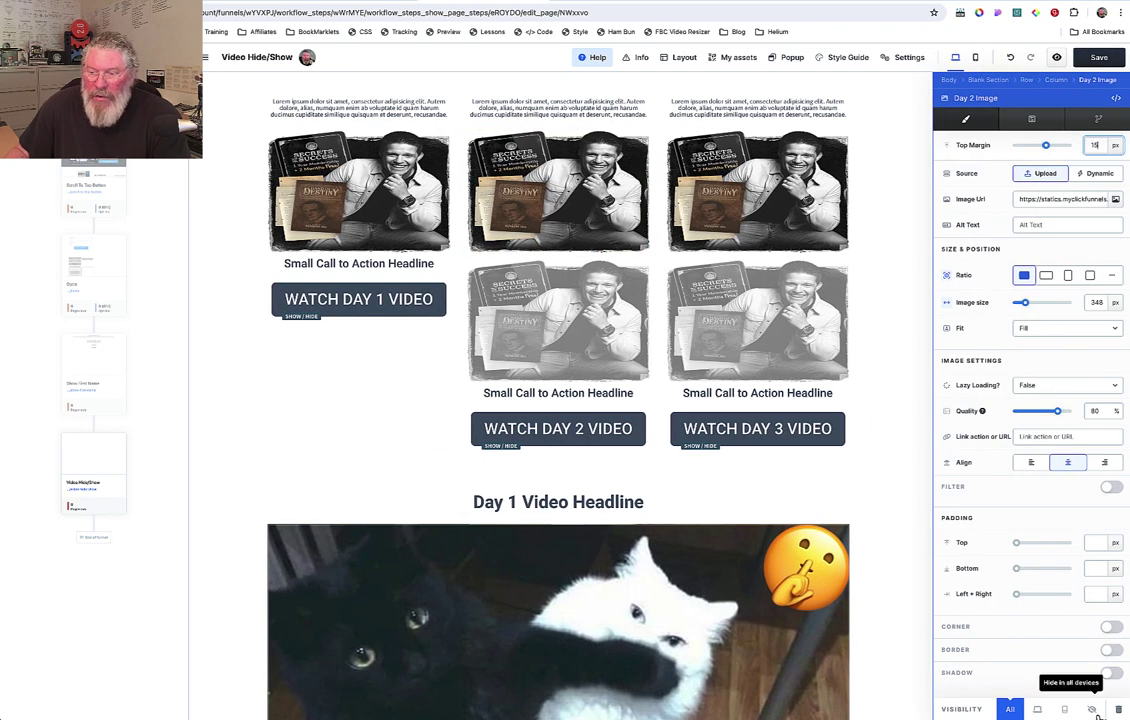
pyautogui.click(1093, 710)
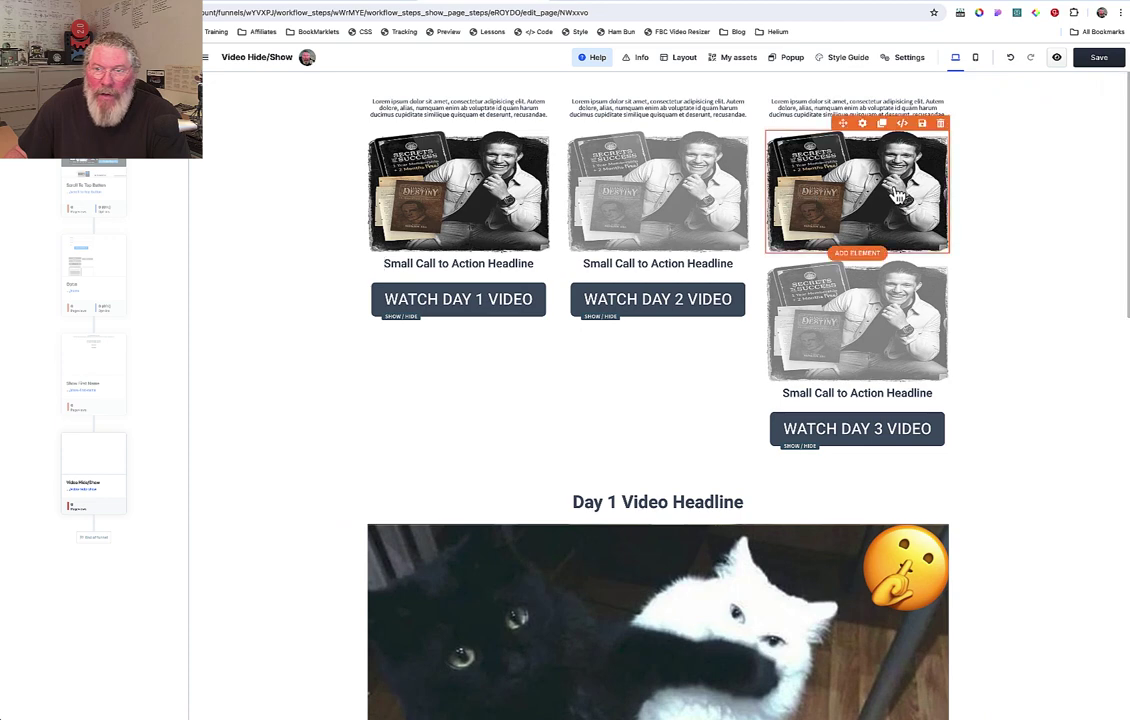
pyautogui.click(897, 193)
pyautogui.click(1093, 710)
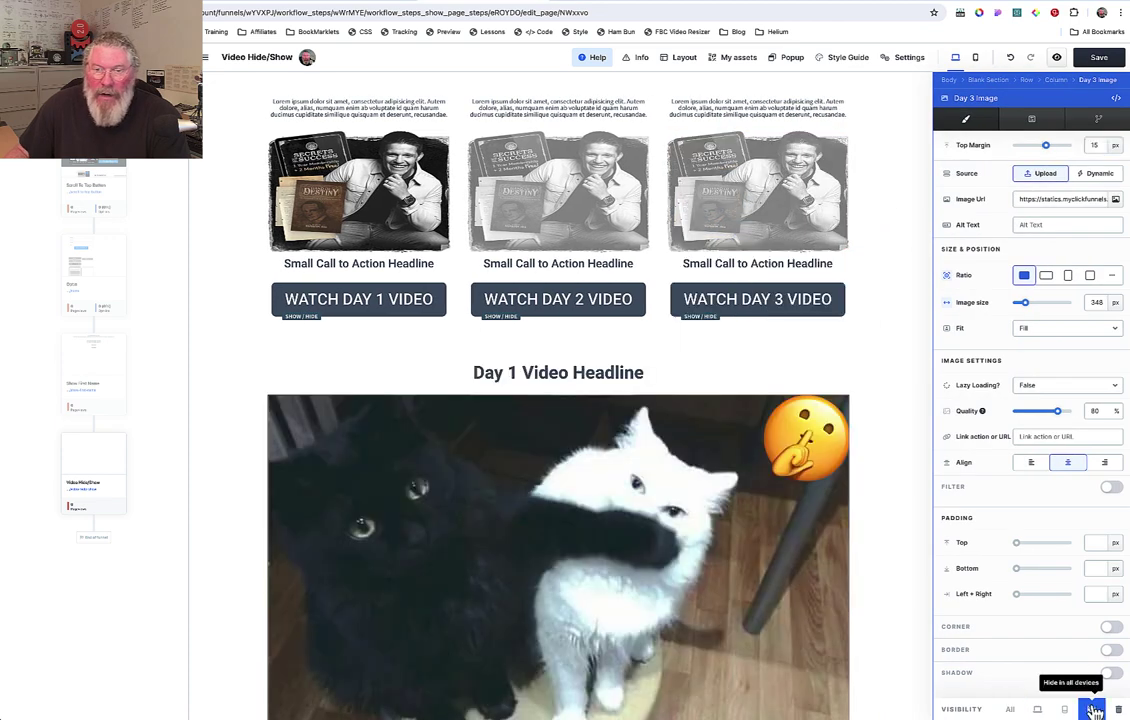
# Hide the Day 2 Section and Day 3 Section video sections on all devices
pyautogui.scroll(-2, 731, 354)
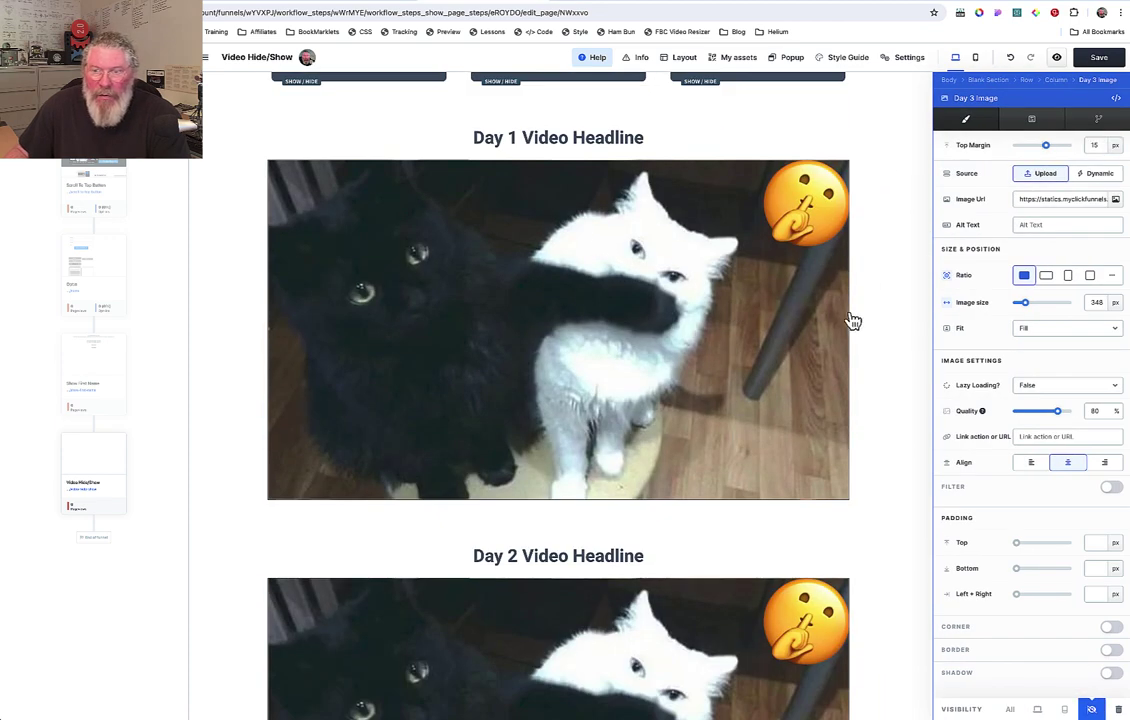
pyautogui.scroll(-2, 855, 323)
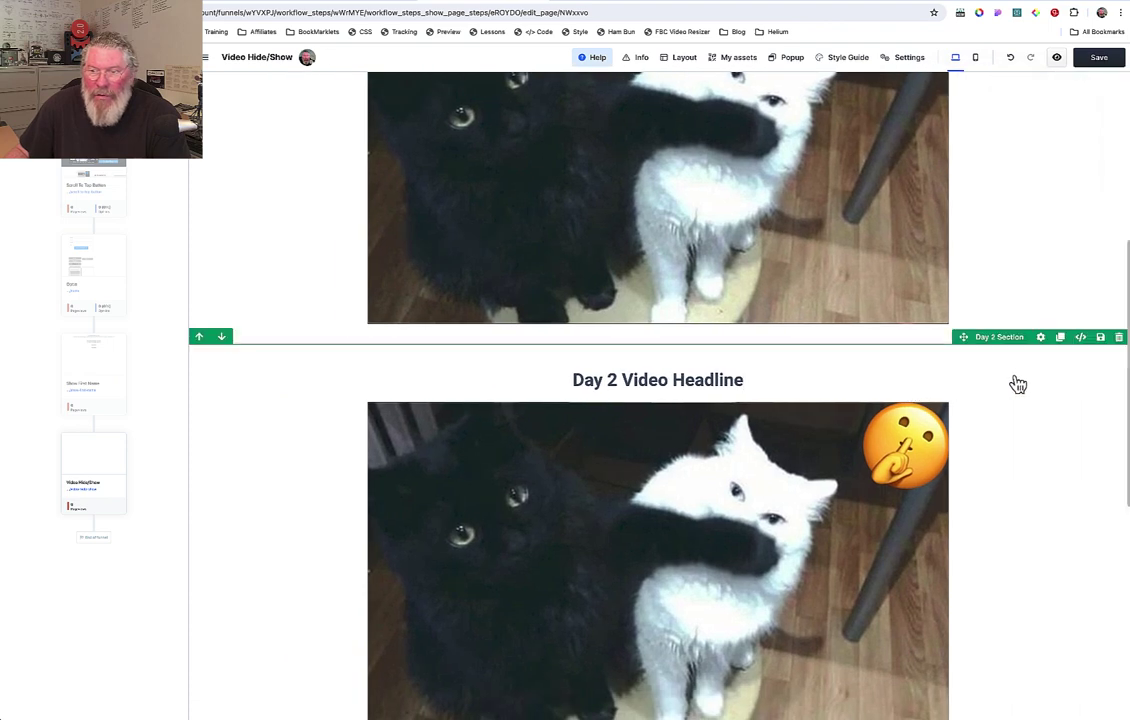
pyautogui.click(1041, 338)
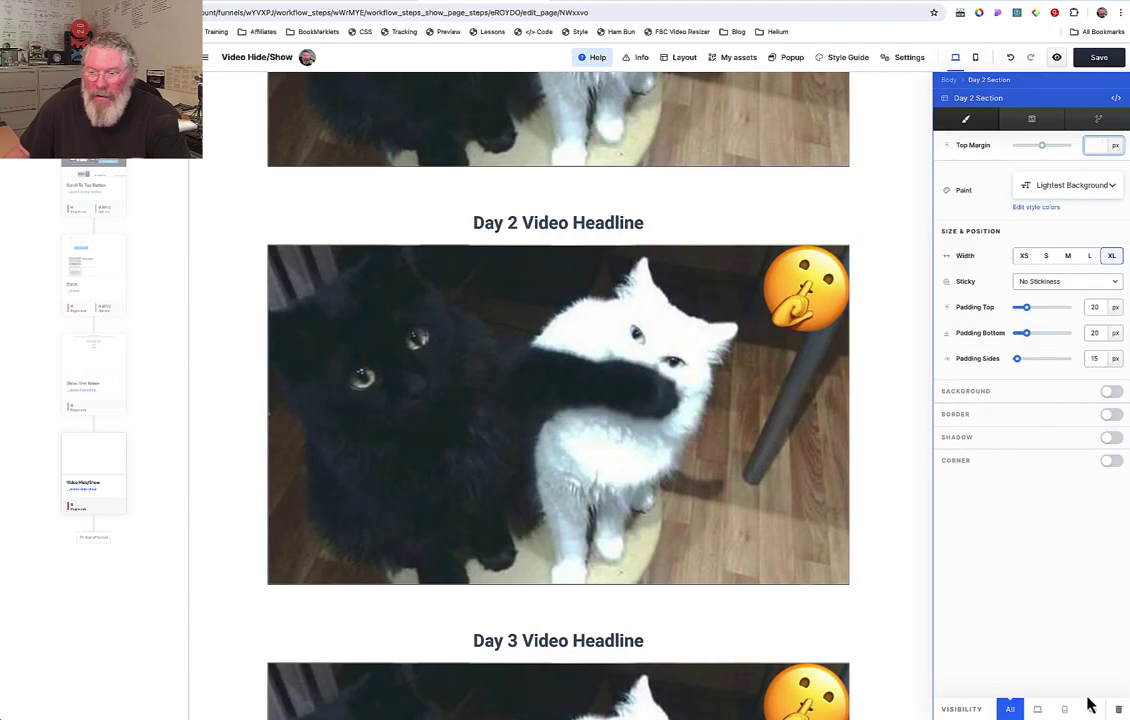
pyautogui.scroll(-3, 923, 442)
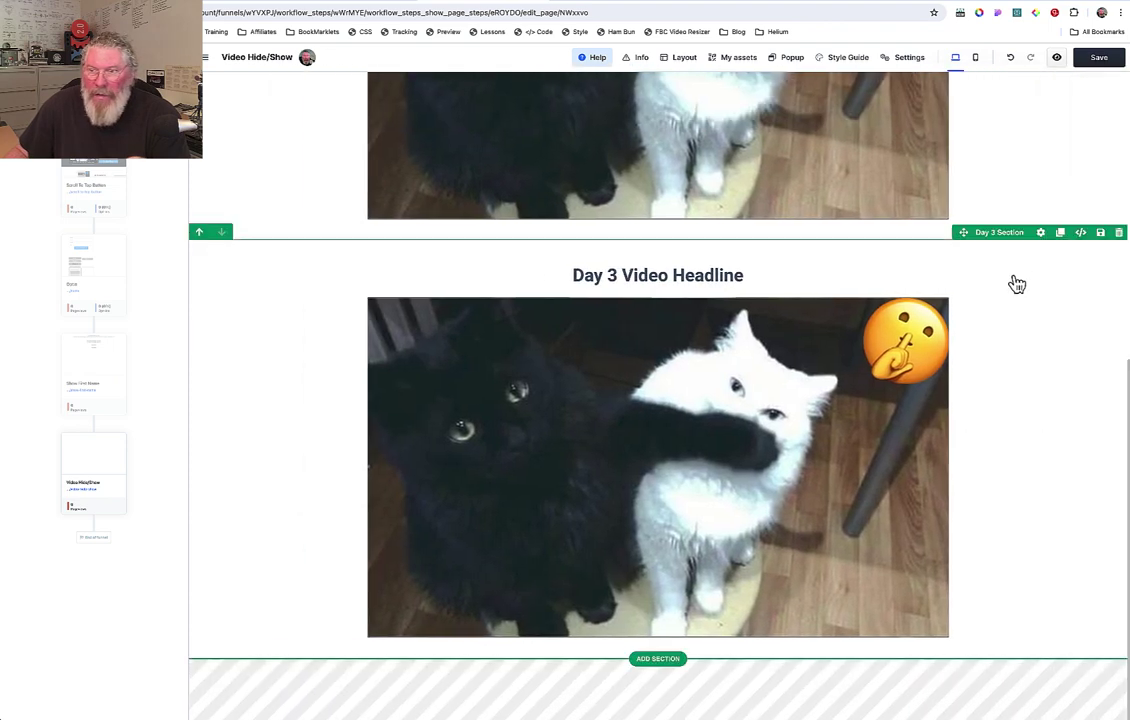
pyautogui.click(1040, 232)
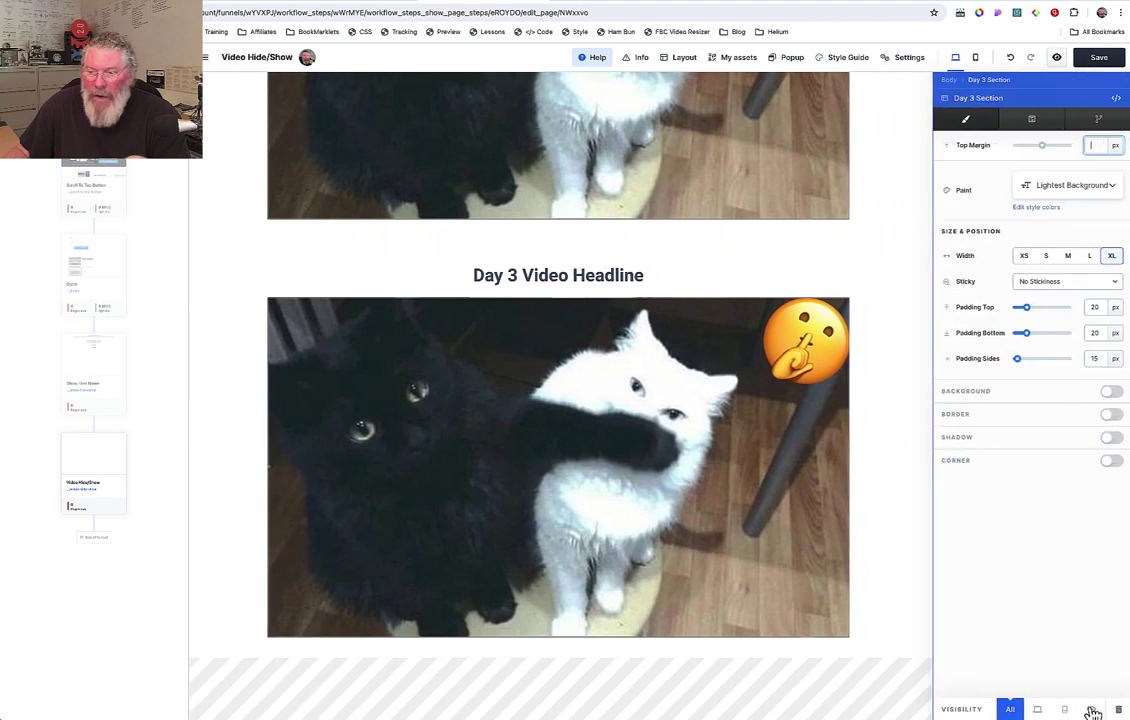
pyautogui.click(1093, 711)
pyautogui.click(851, 275)
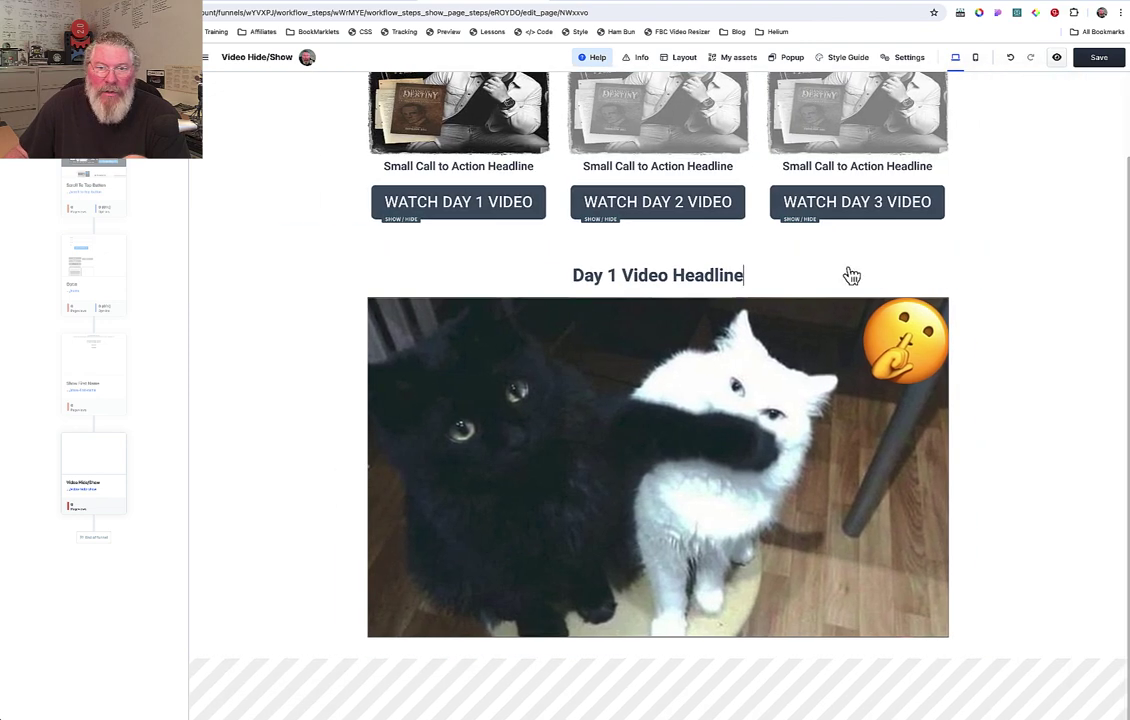
# Check the Watch Day 3 Video button's settings, save the page and switch to its browser preview
pyautogui.scroll(1, 851, 275)
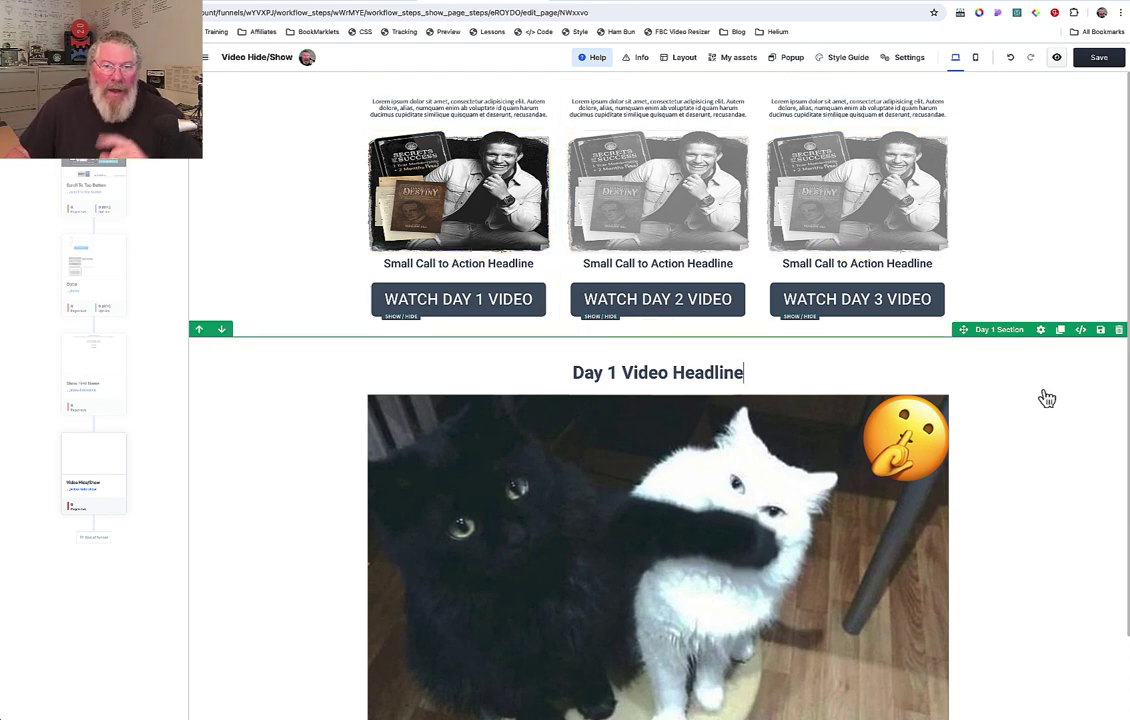
pyautogui.click(898, 300)
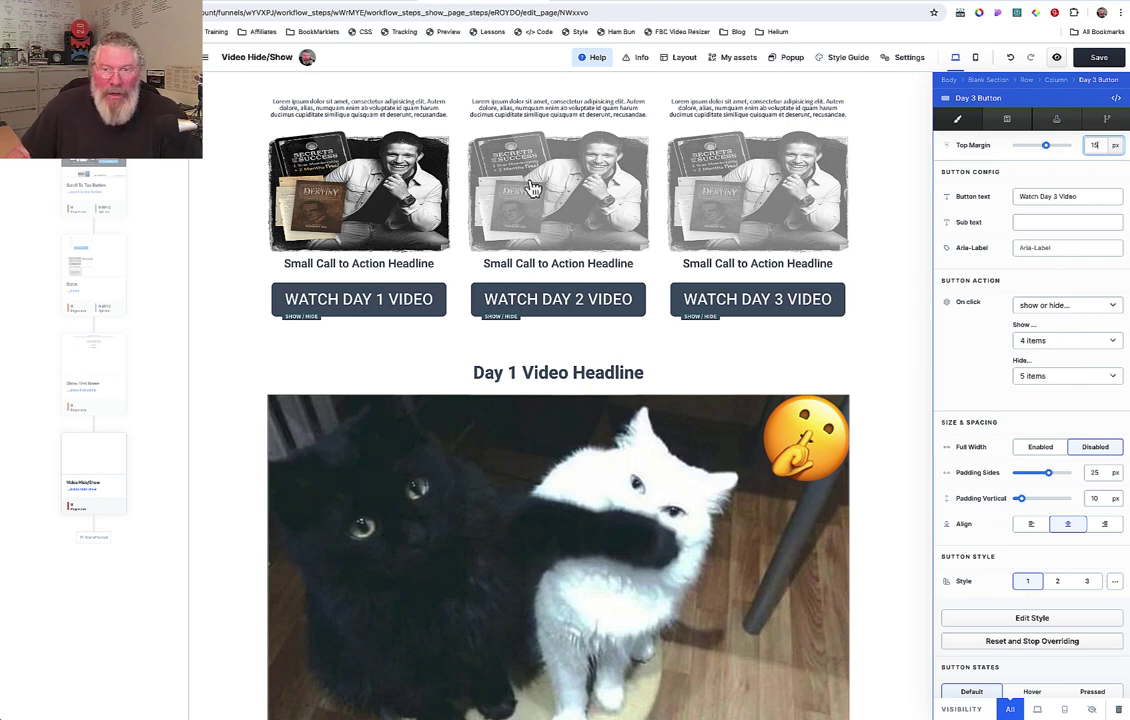
pyautogui.click(1099, 57)
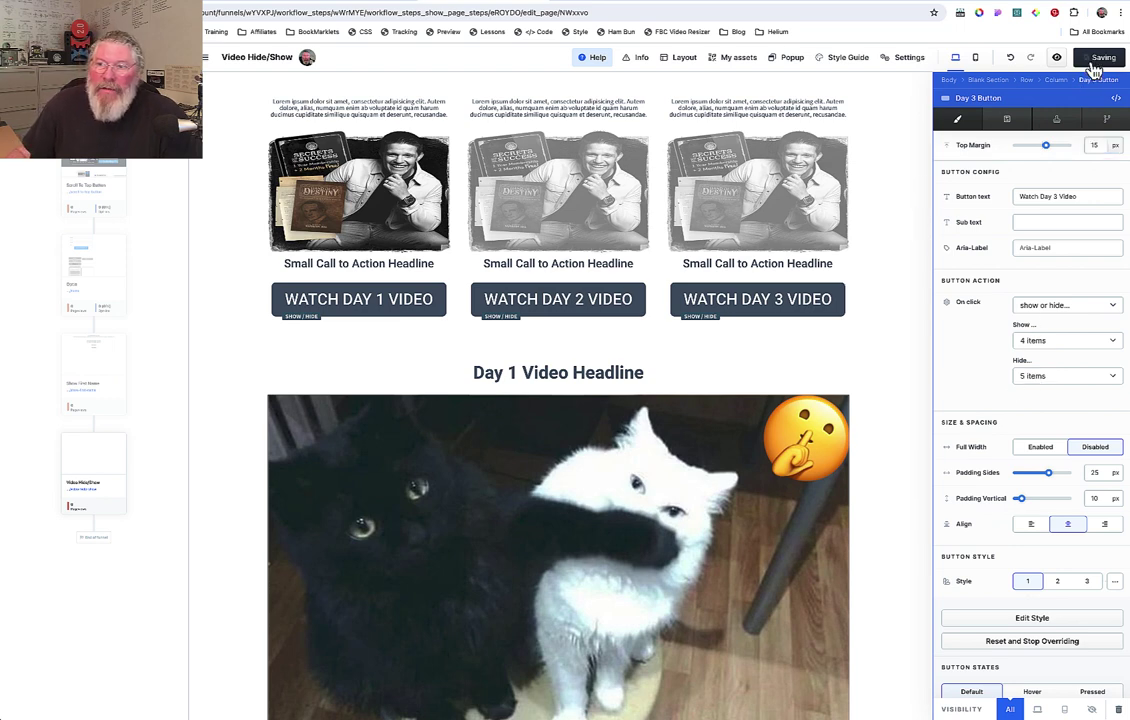
pyautogui.click(620, 3)
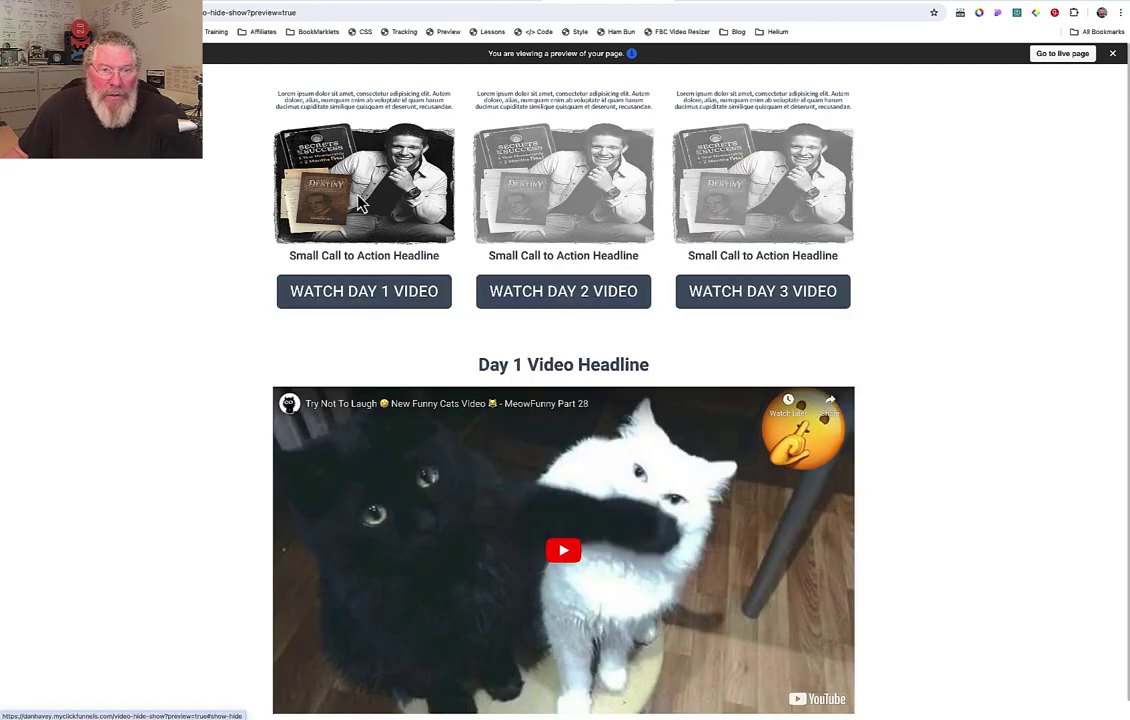
# Test the show and hide actions in the preview by triggering the Day 2, Day 3, Day 2, Day 1, Day 2 and Day 3 video buttons in turn
pyautogui.click(592, 300)
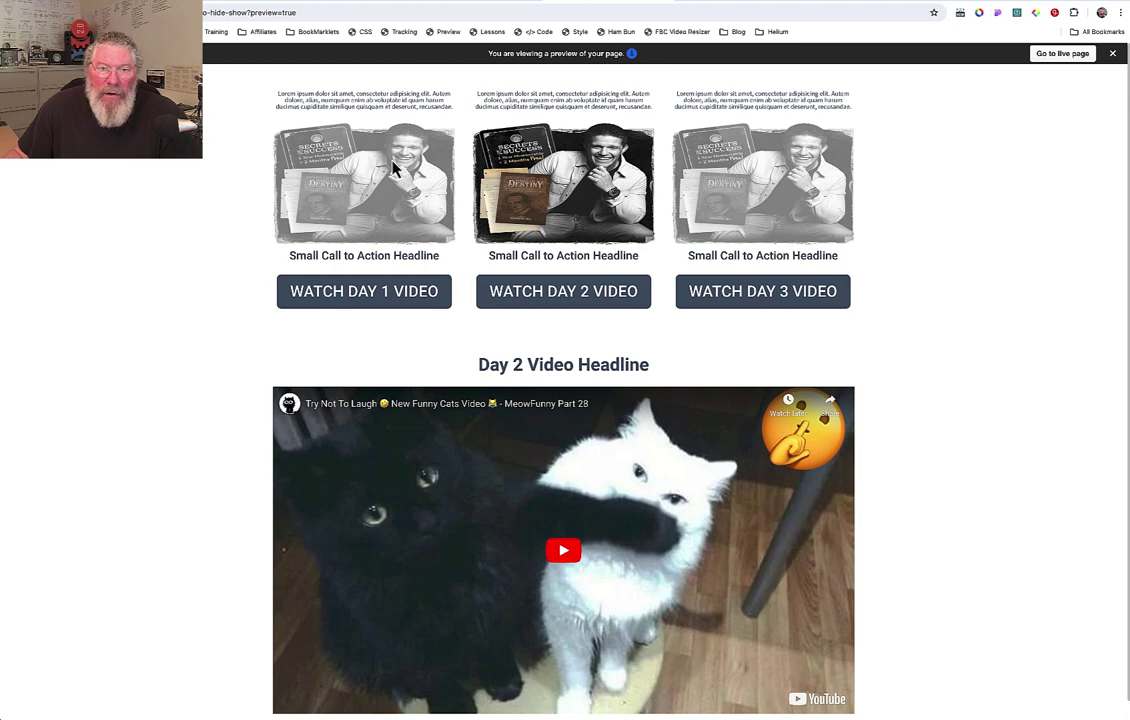
pyautogui.click(724, 298)
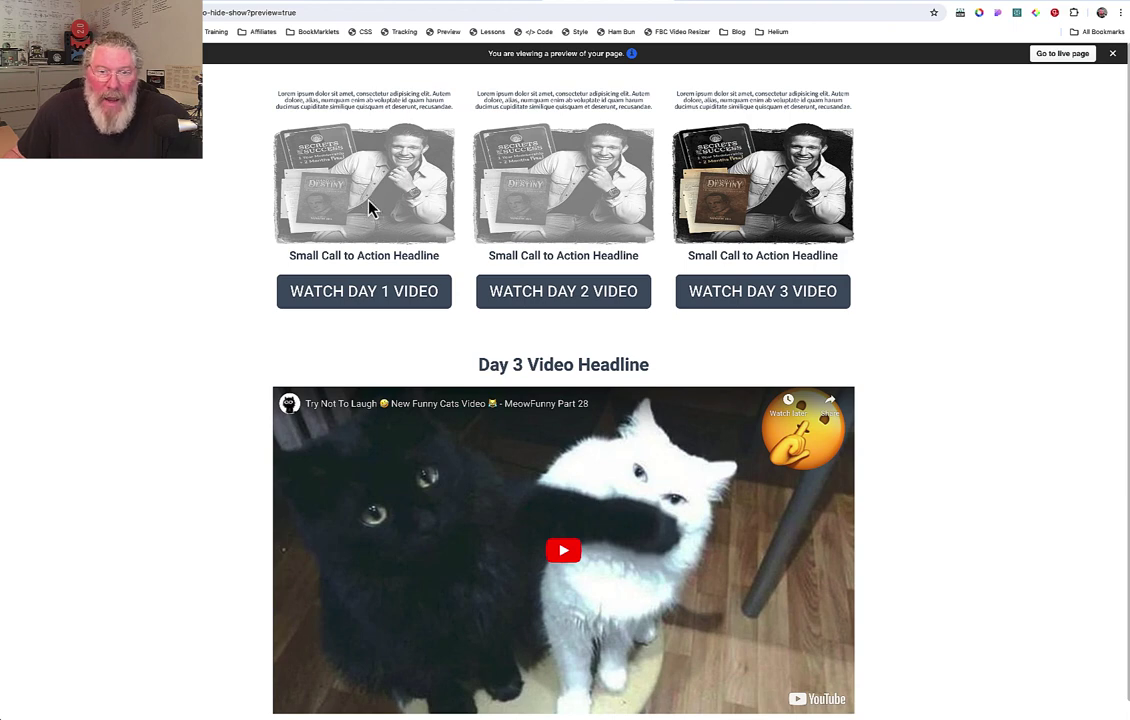
pyautogui.click(539, 291)
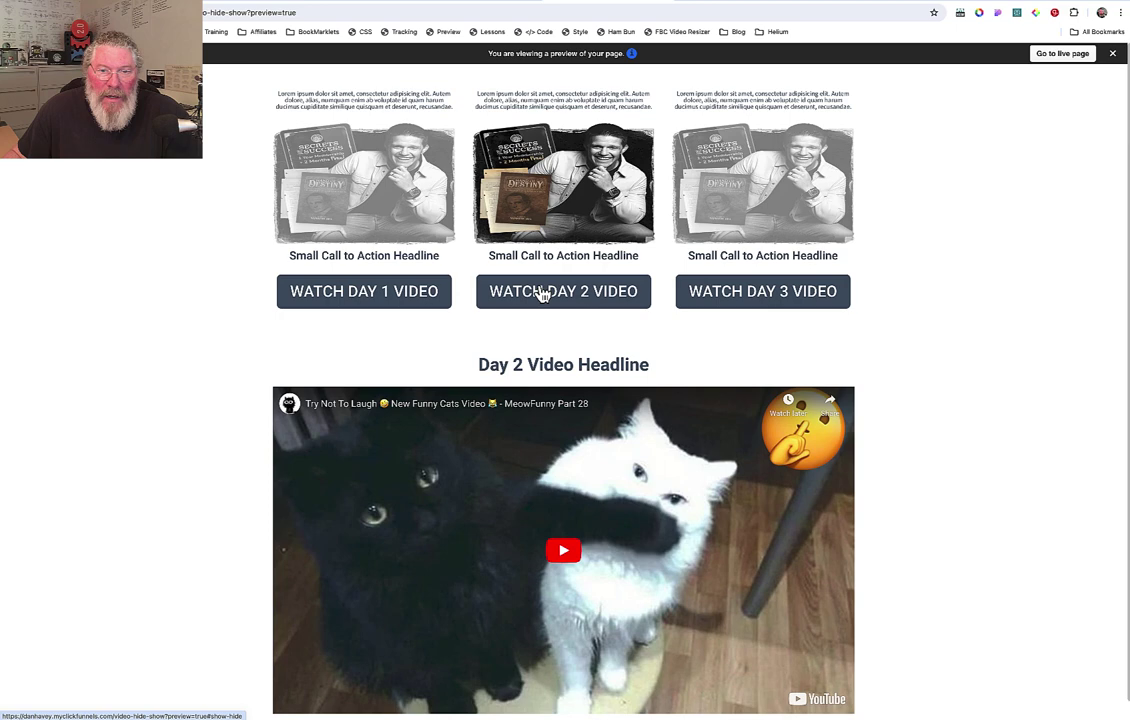
pyautogui.click(400, 291)
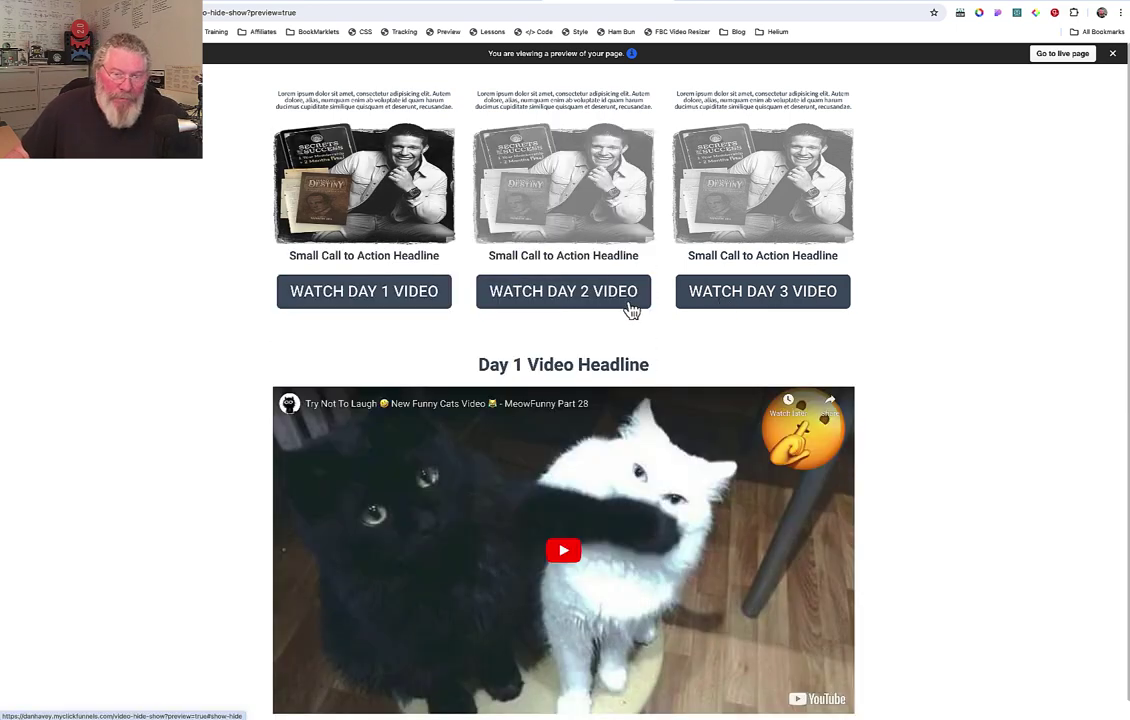
pyautogui.click(585, 291)
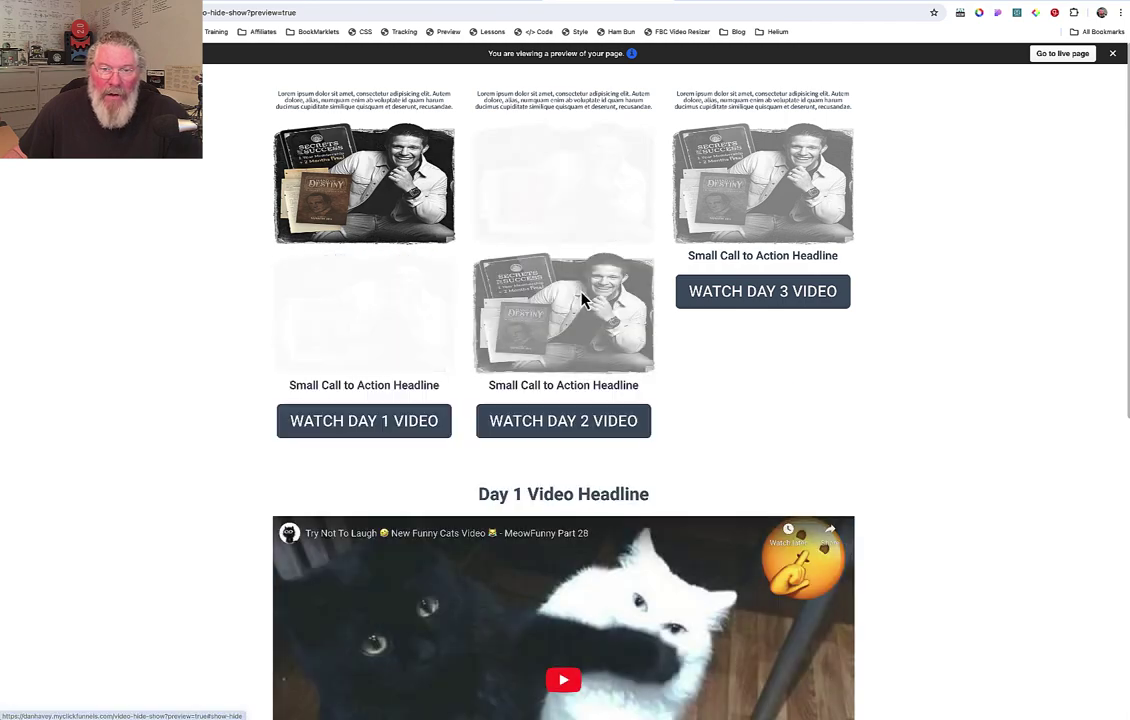
pyautogui.click(760, 296)
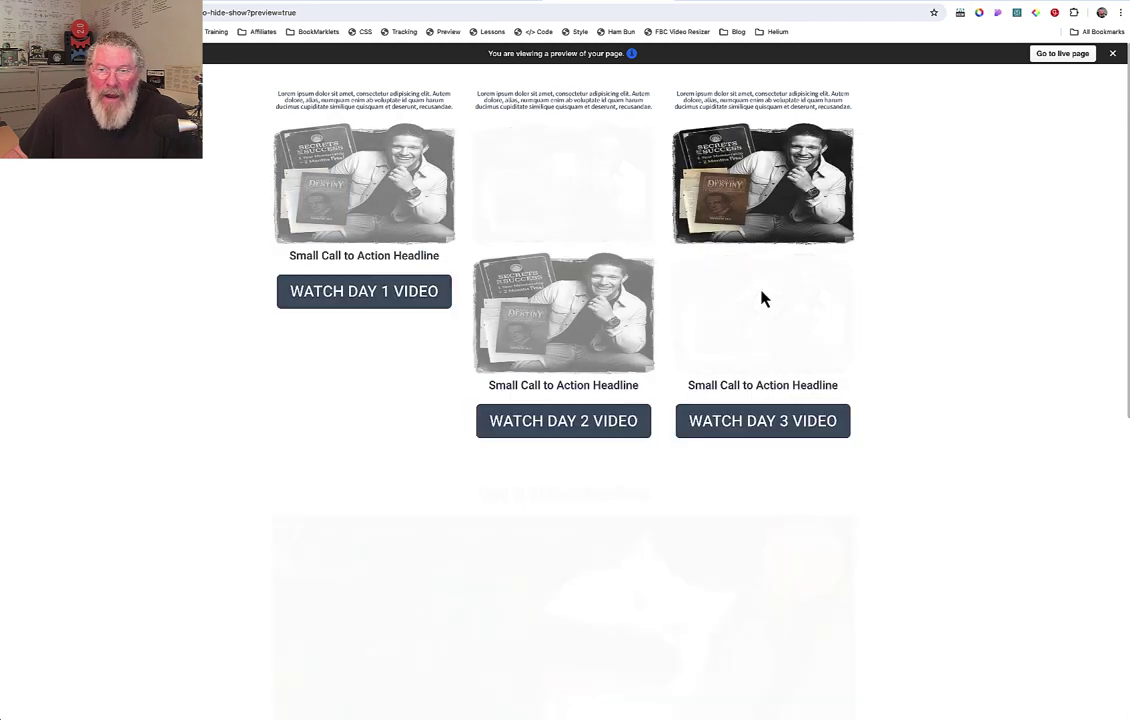